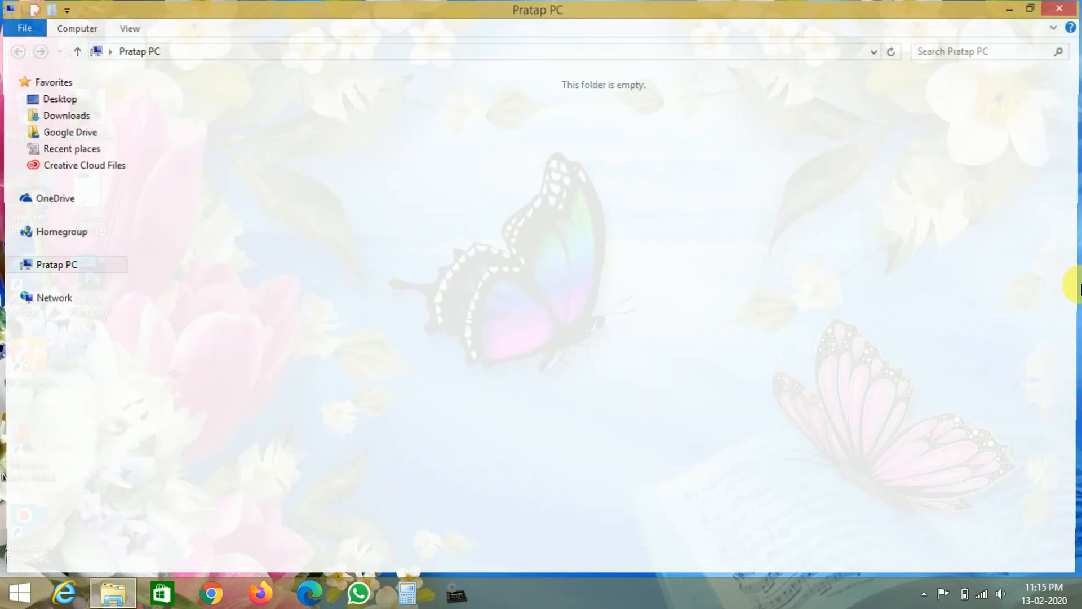
- Launch the Virtual Box 6.1.2.exe installer from the temp folder inside AAAAA Working Platform on Local Disk (D:)
{"action": "left_click", "coordinate": [644, 227]}
{"action": "double_click", "coordinate": [643, 224]}
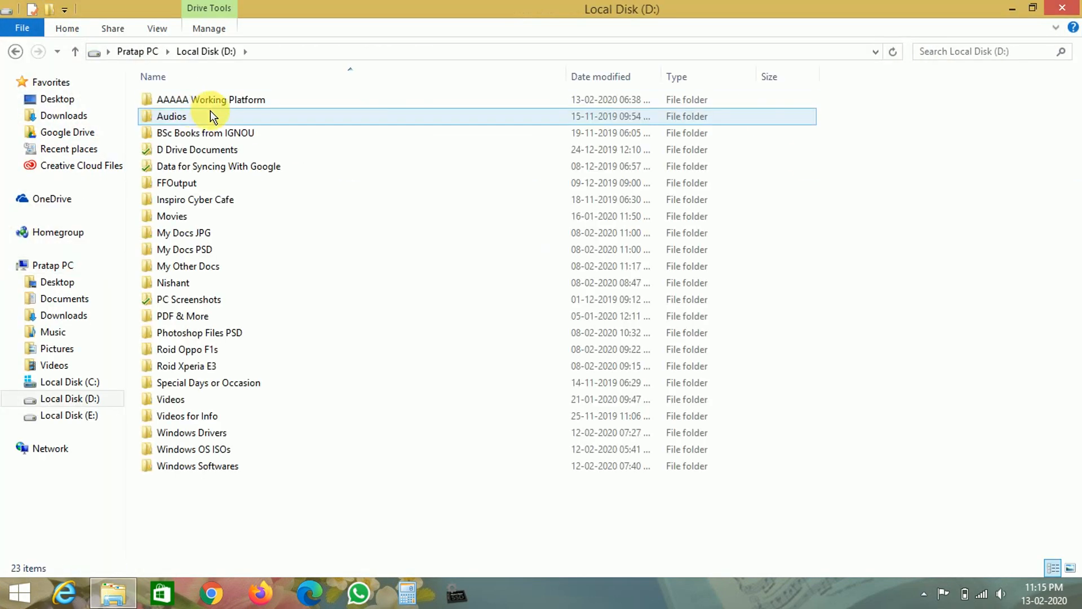
{"action": "double_click", "coordinate": [216, 104]}
{"action": "double_click", "coordinate": [191, 116]}
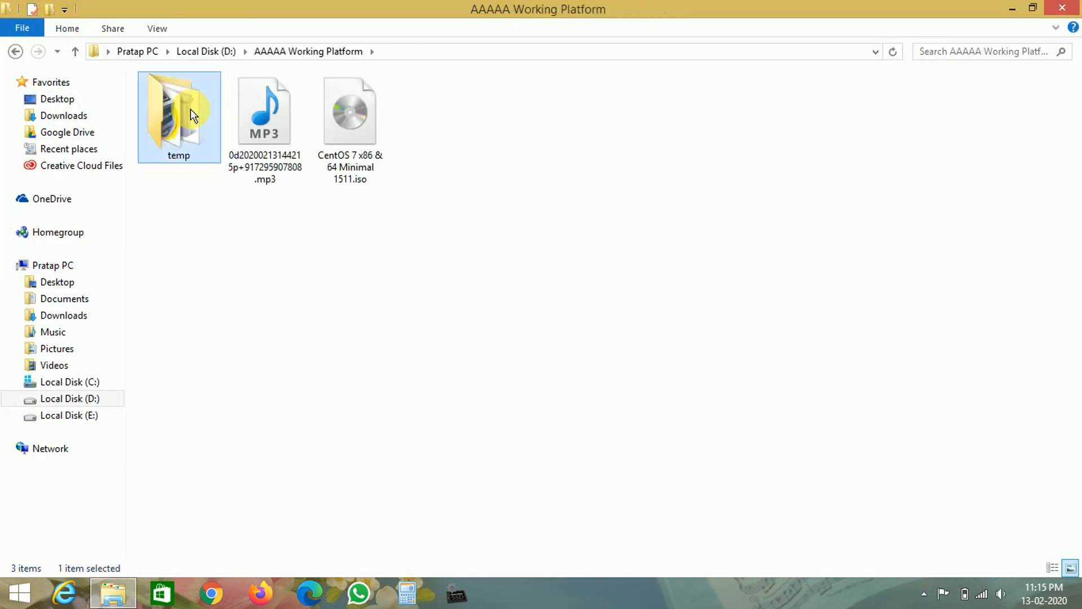
{"action": "left_click", "coordinate": [248, 103]}
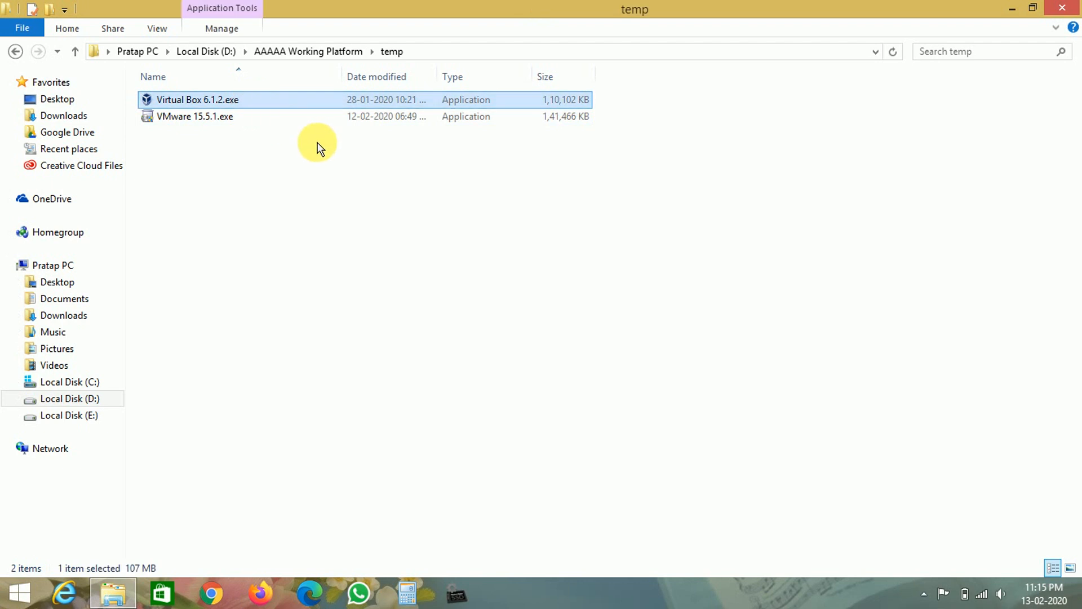
{"action": "double_click", "coordinate": [316, 99]}
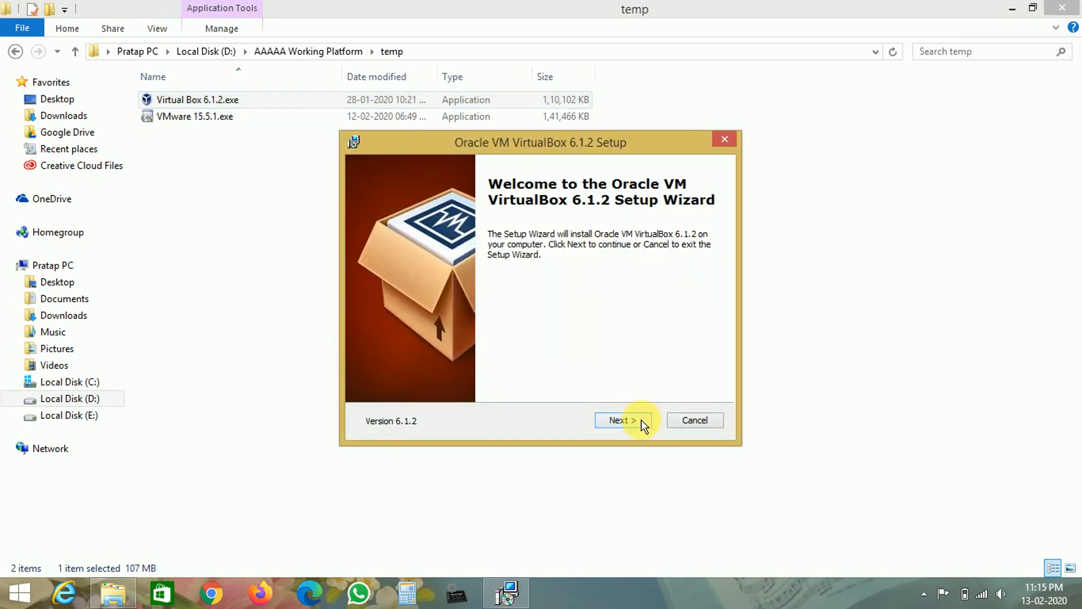
- Install Oracle VM VirtualBox 6.1.2 with the default features and location, accept the network interfaces warning, and start it after installation
{"action": "left_click", "coordinate": [644, 426]}
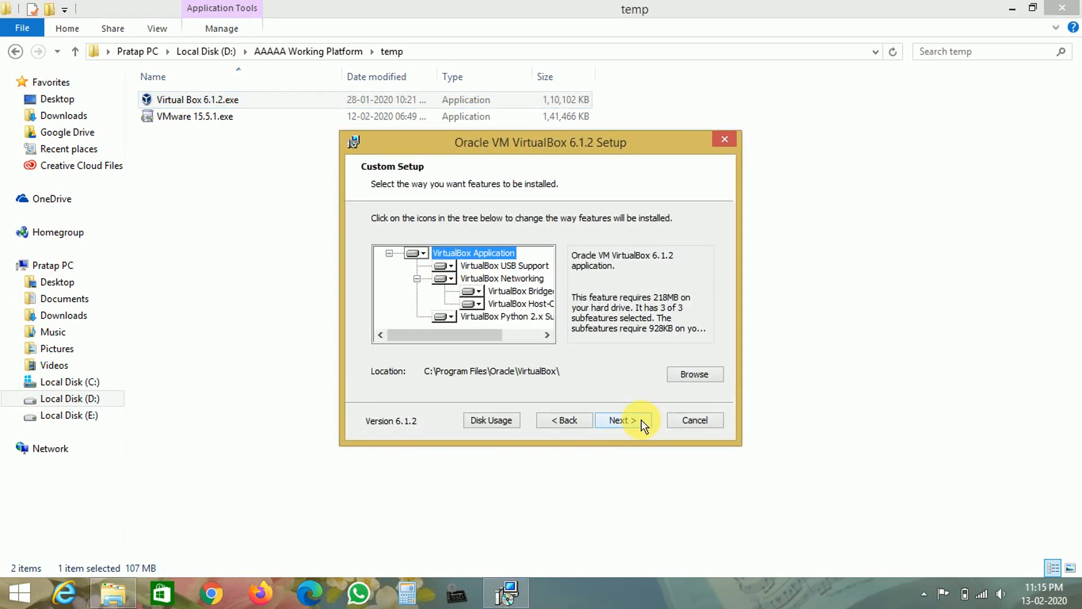
{"action": "left_click", "coordinate": [642, 422]}
{"action": "left_click", "coordinate": [642, 421]}
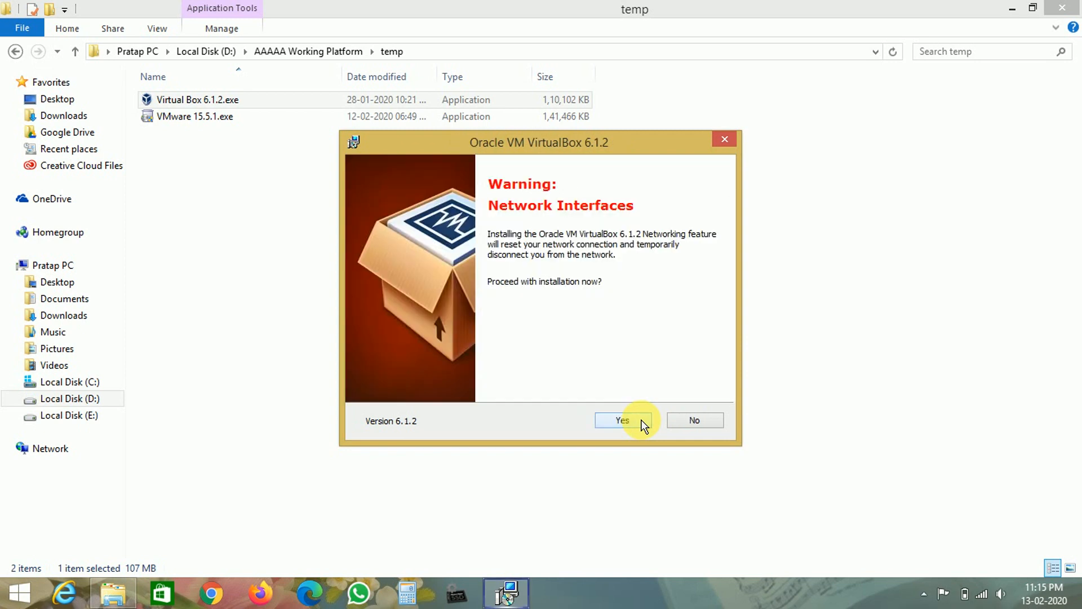
{"action": "left_click", "coordinate": [641, 419]}
{"action": "left_click", "coordinate": [641, 421]}
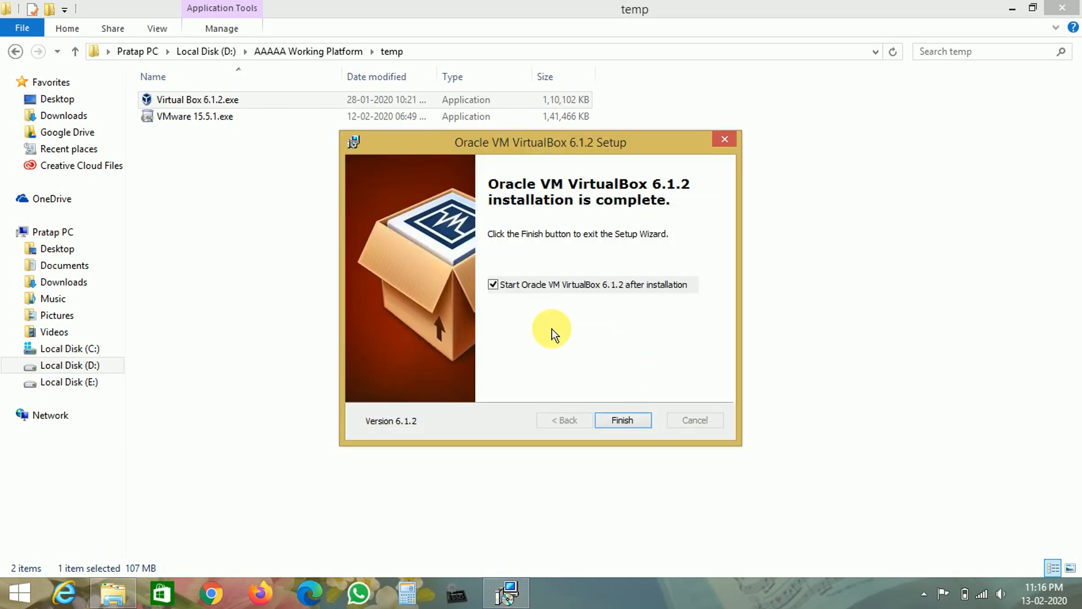
{"action": "left_click", "coordinate": [624, 422]}
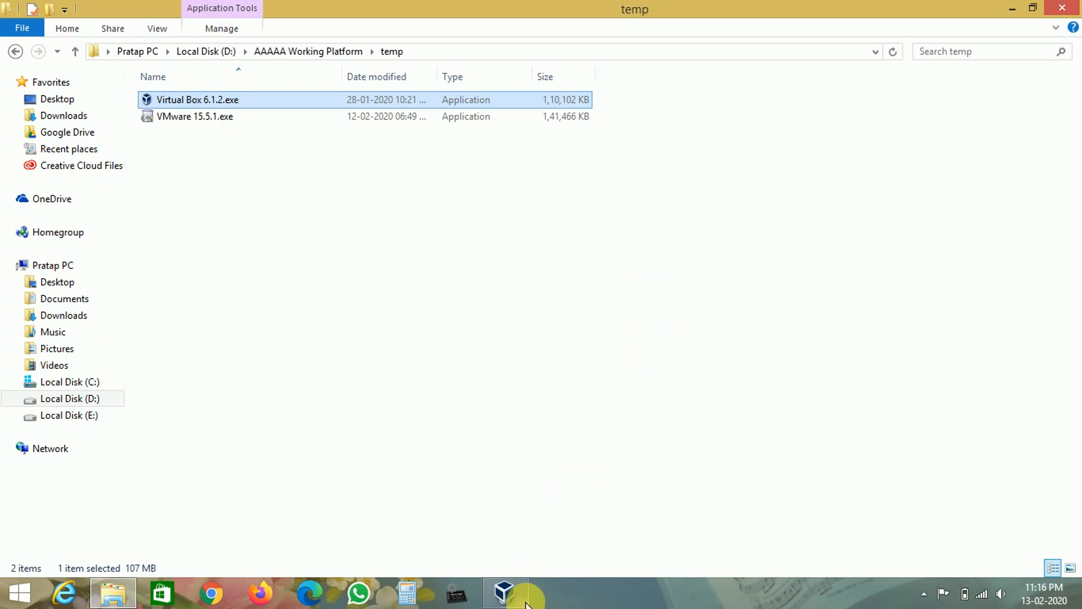
- Switch to the Oracle VM VirtualBox Manager window and maximize it
{"action": "mouse_move", "coordinate": [526, 604]}
{"action": "left_click", "coordinate": [518, 513]}
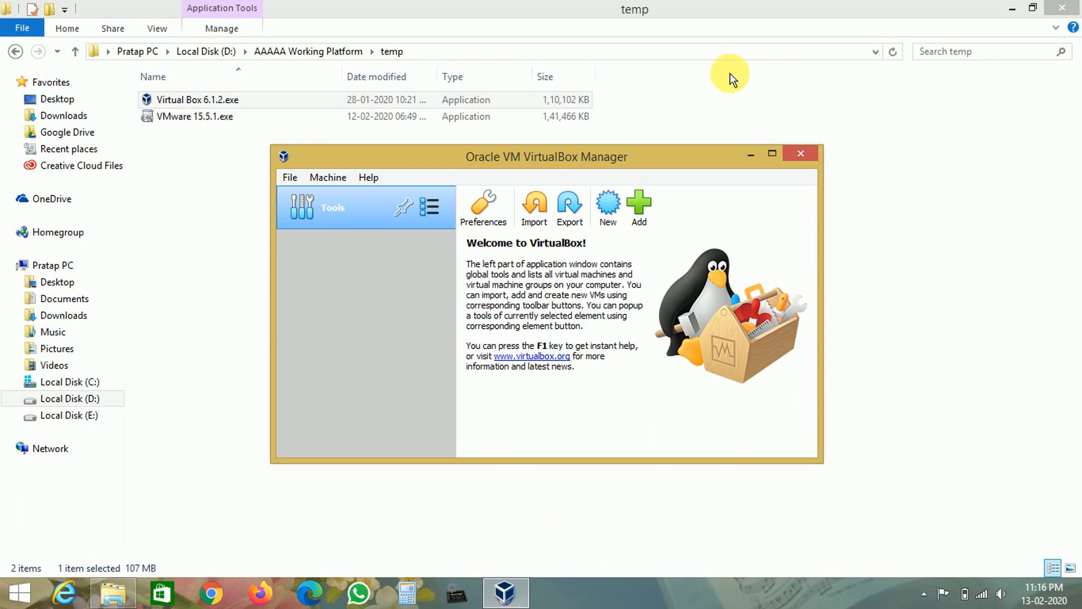
{"action": "left_click", "coordinate": [773, 152]}
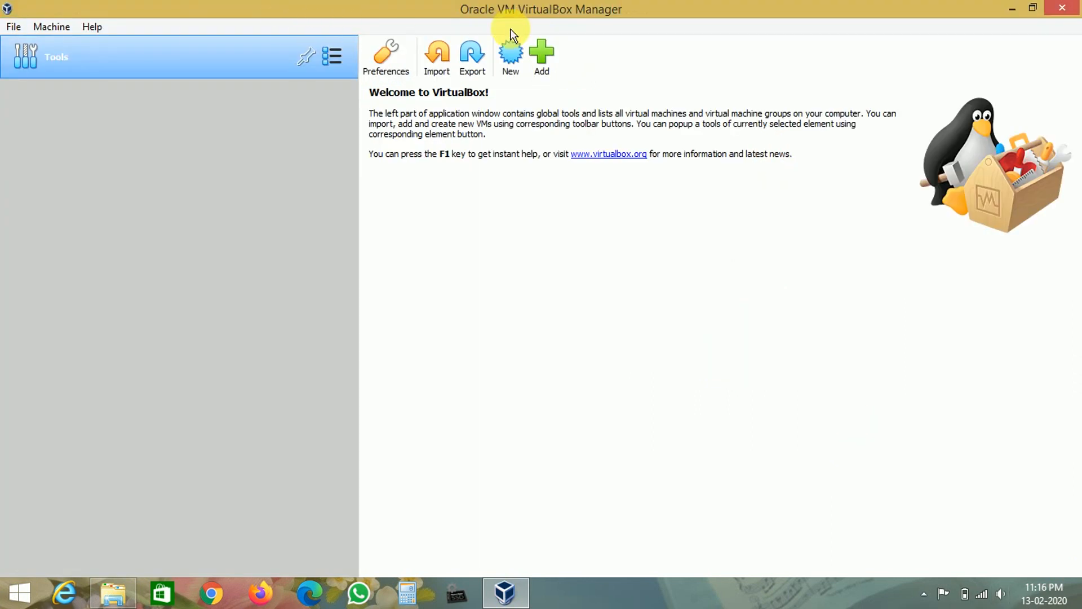
- Start creating a virtual machine and name it New System
{"action": "left_click", "coordinate": [508, 60]}
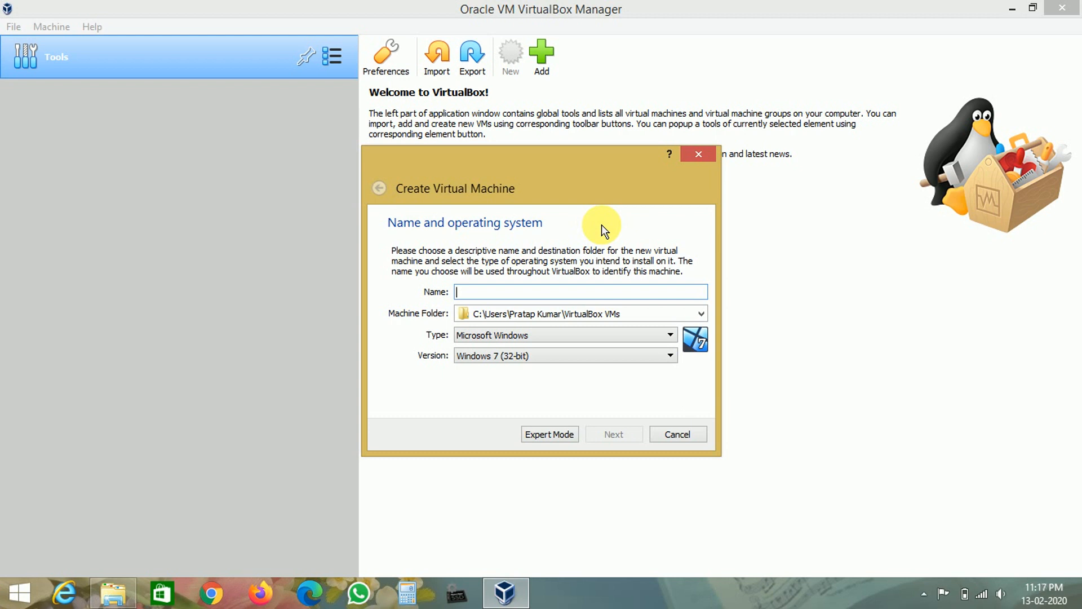
{"action": "type", "text": "N"}
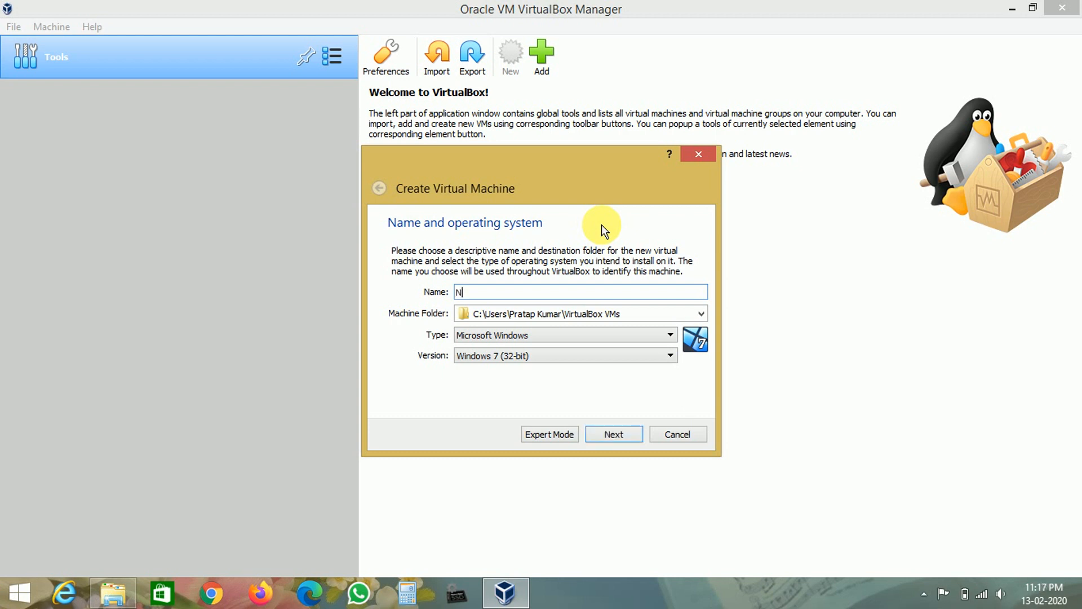
{"action": "type", "text": "ewb"}
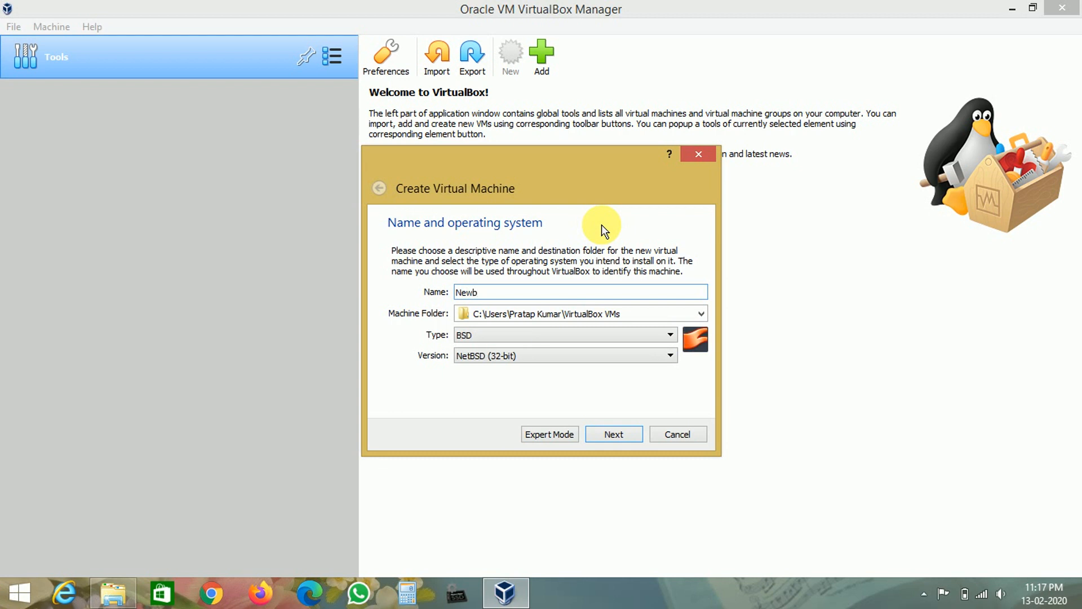
{"action": "key", "text": "BackSpace"}
{"action": "type", "text": " System"}
- Set the operating system type to Microsoft Windows and examine the versions offered for it
{"action": "left_click", "coordinate": [557, 338]}
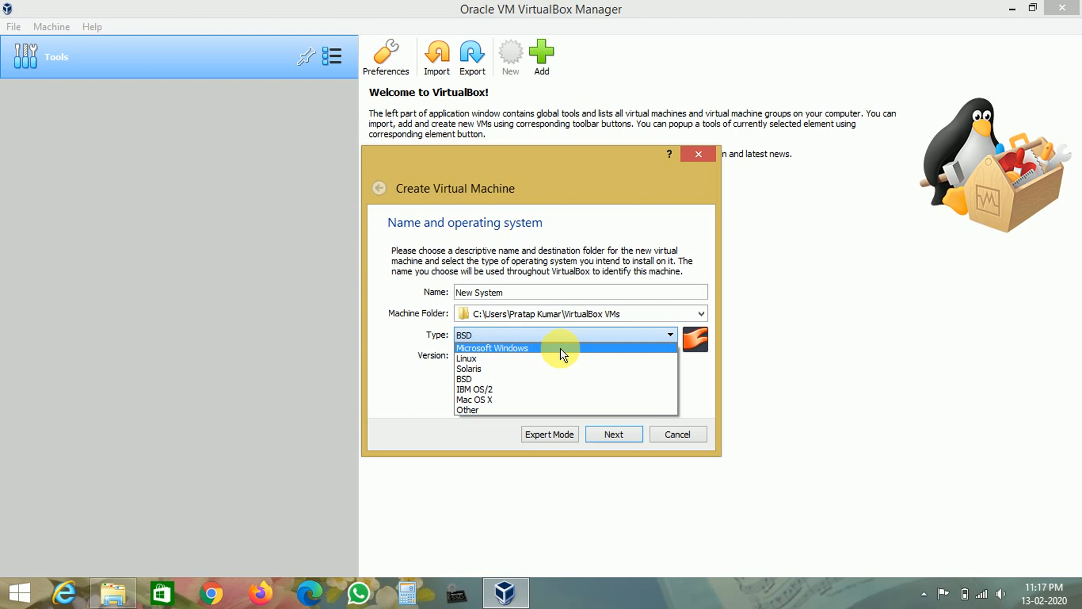
{"action": "left_click", "coordinate": [560, 347]}
{"action": "left_click", "coordinate": [546, 356]}
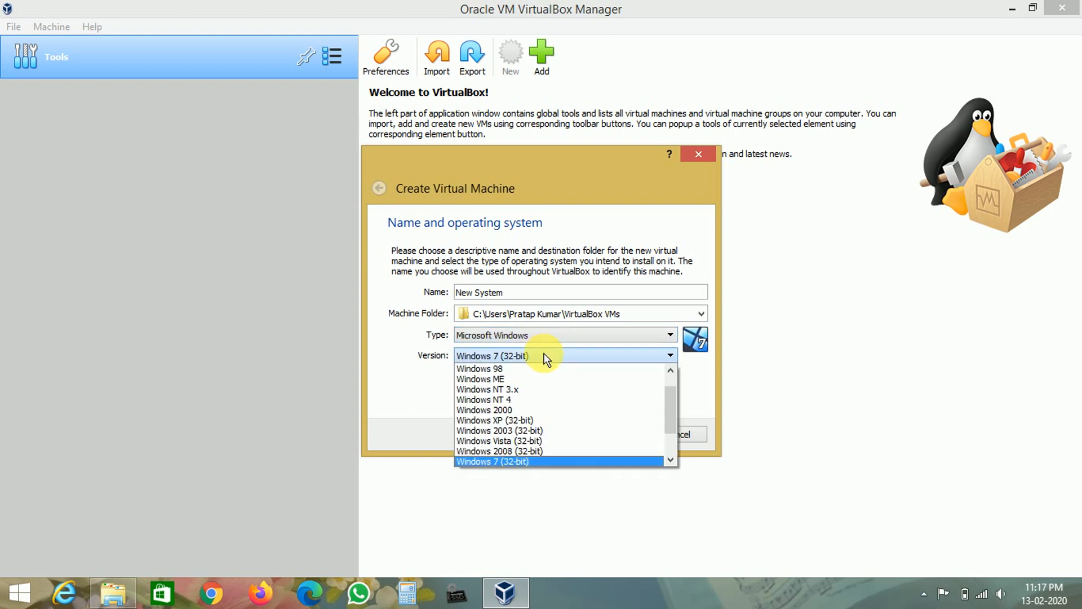
{"action": "left_click_drag", "start_coordinate": [672, 400], "coordinate": [660, 434]}
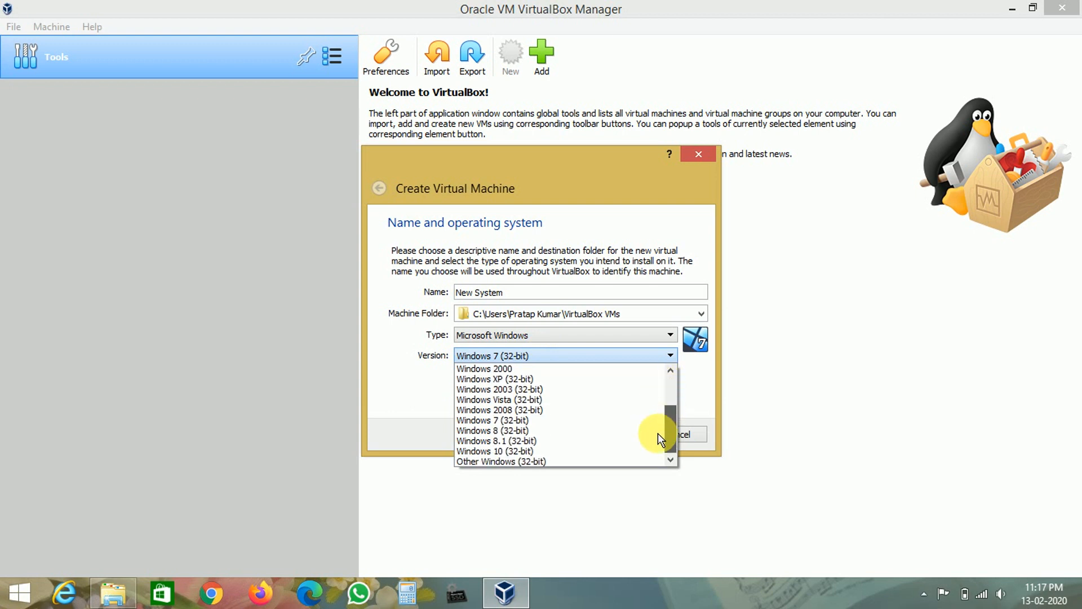
{"action": "left_click", "coordinate": [622, 486]}
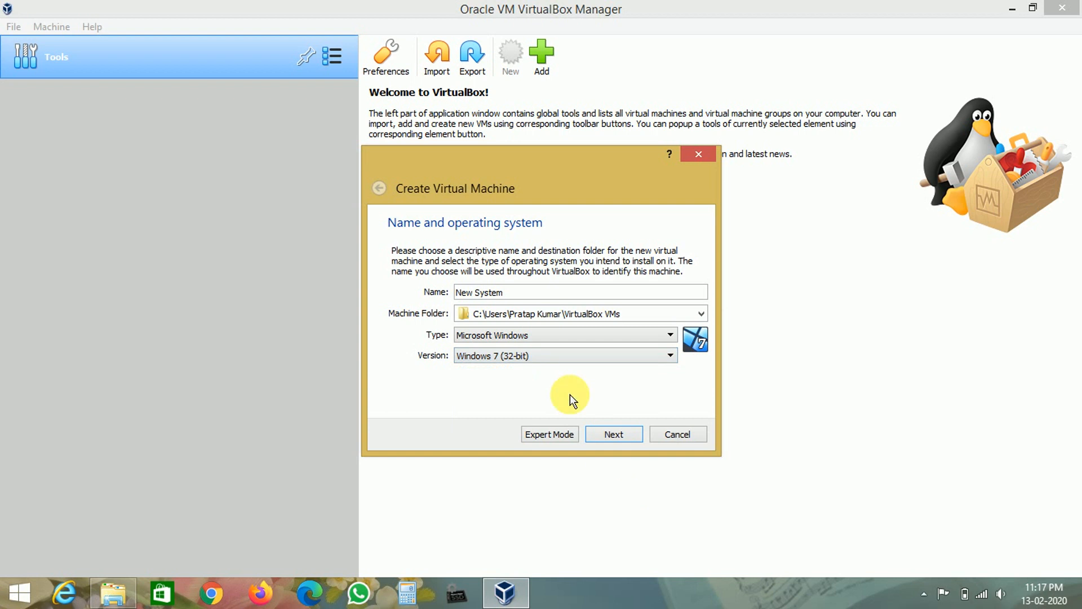
- Set the operating system type to Linux and examine the distributions and bit versions offered for it
{"action": "left_click", "coordinate": [556, 336]}
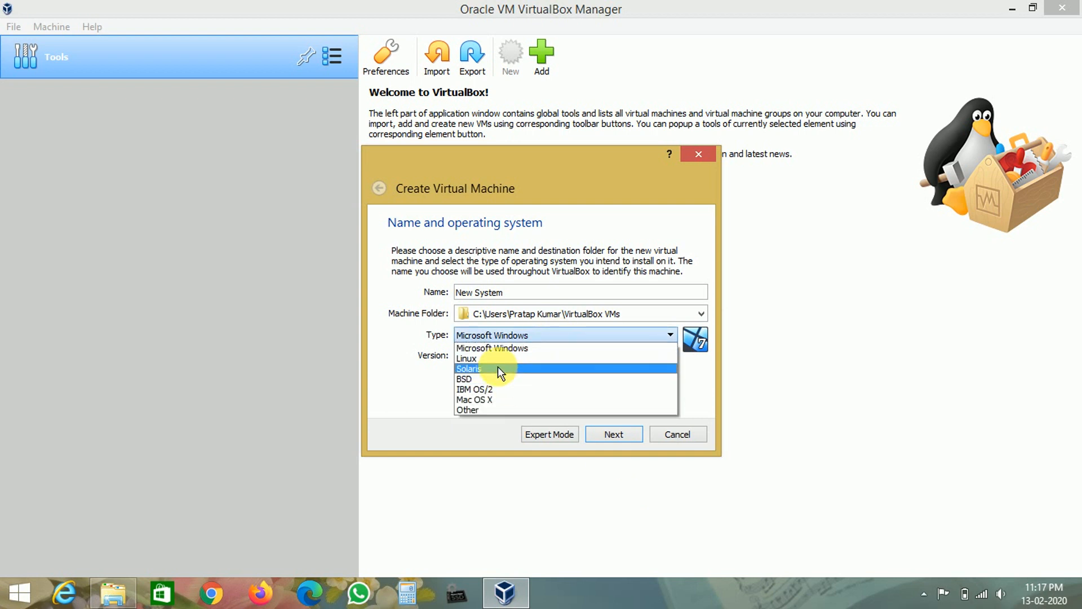
{"action": "left_click", "coordinate": [499, 361]}
{"action": "left_click", "coordinate": [563, 357]}
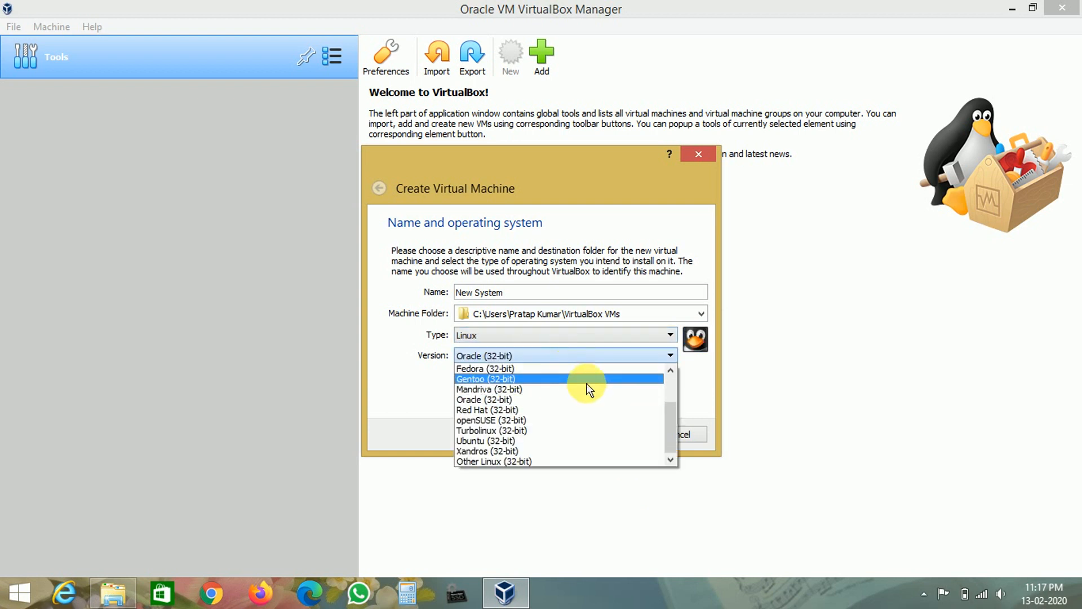
{"action": "mouse_move", "coordinate": [671, 414]}
{"action": "left_mouse_down"}
{"action": "mouse_move", "coordinate": [668, 374]}
{"action": "mouse_move", "coordinate": [670, 423]}
{"action": "left_mouse_up"}
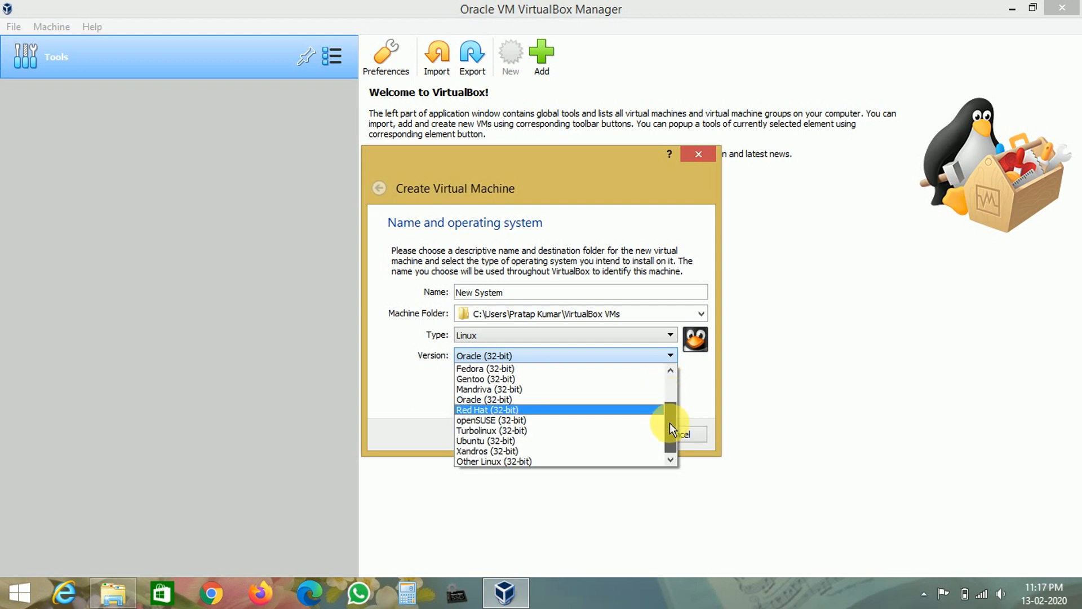
{"action": "left_click", "coordinate": [689, 392]}
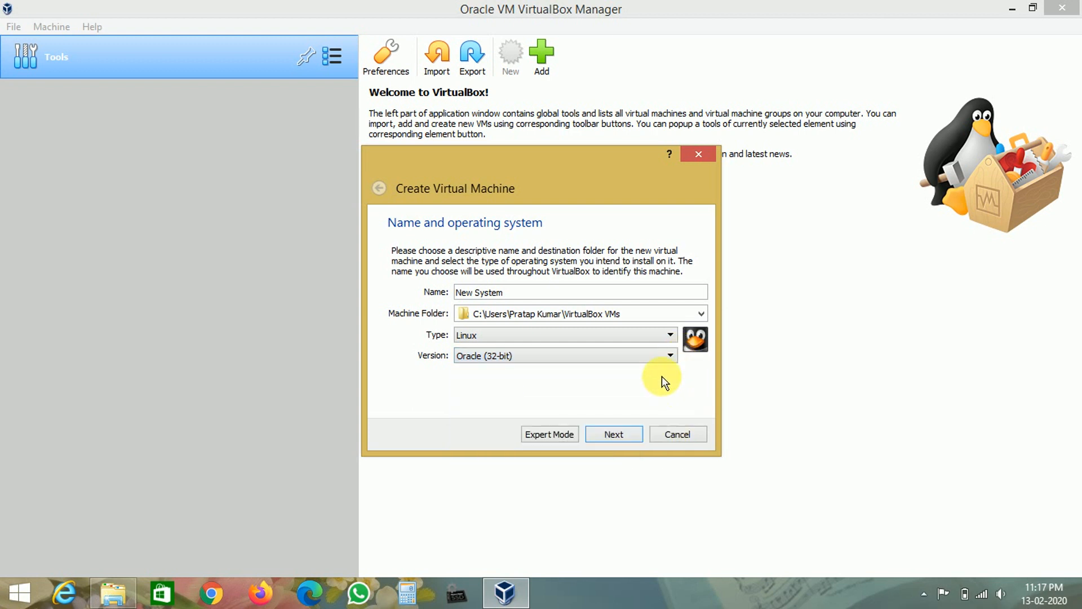
{"action": "left_click", "coordinate": [657, 356]}
{"action": "left_click", "coordinate": [690, 384]}
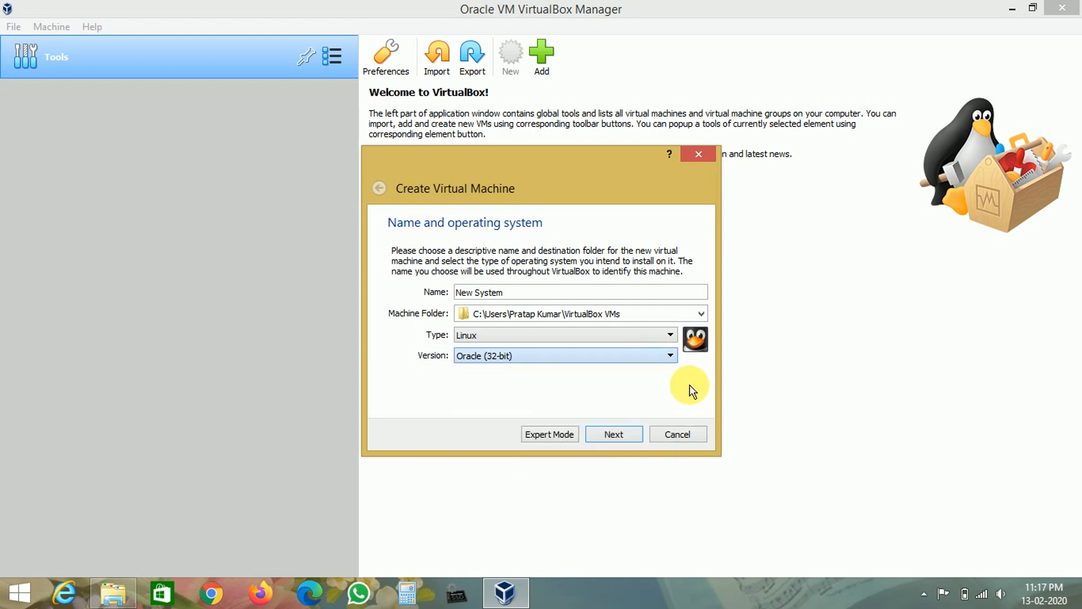
- Cancel the virtual machine creation and close VirtualBox Manager and the temp folder window
{"action": "left_click", "coordinate": [700, 156]}
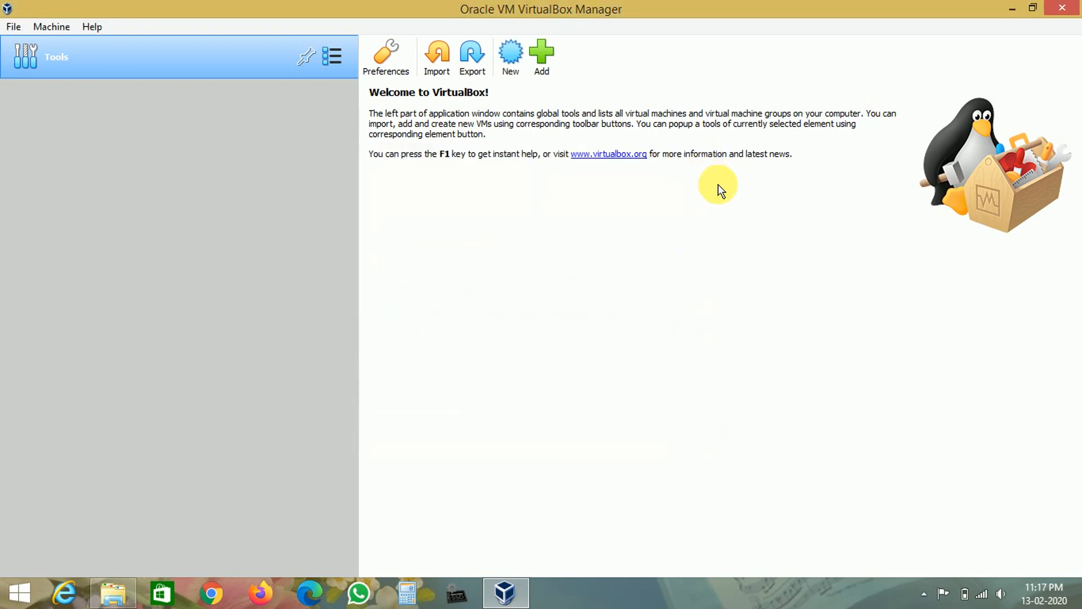
{"action": "left_click", "coordinate": [1062, 8]}
{"action": "left_click", "coordinate": [1069, 11]}
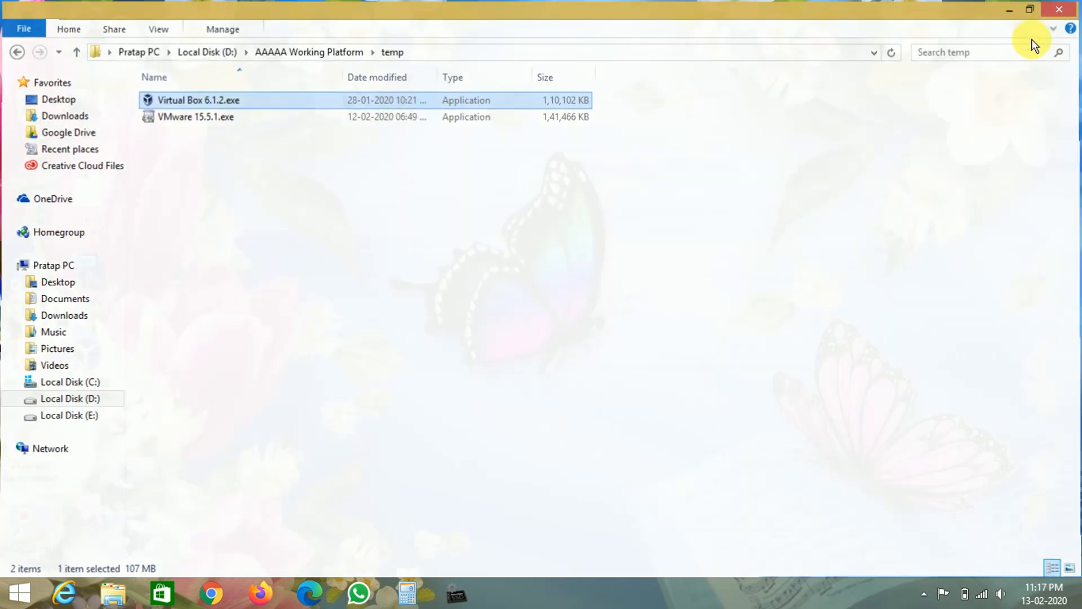
{"action": "right_click", "coordinate": [667, 79]}
{"action": "left_click", "coordinate": [725, 115]}
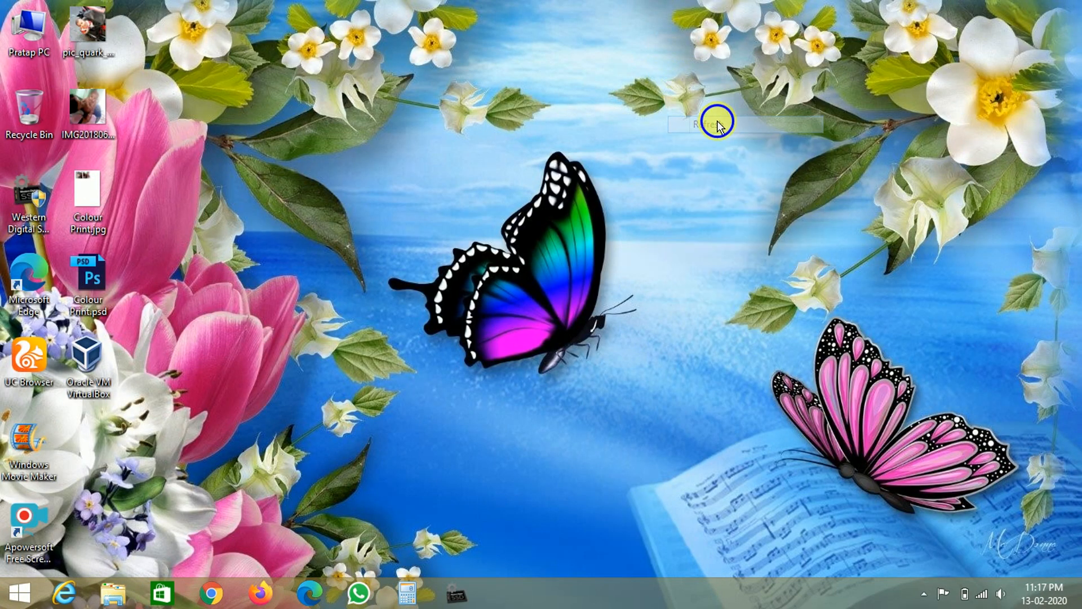
{"action": "right_click", "coordinate": [717, 118]}
{"action": "left_click", "coordinate": [771, 167]}
{"action": "right_click", "coordinate": [598, 79]}
{"action": "left_click", "coordinate": [658, 123]}
{"action": "right_click", "coordinate": [620, 89]}
{"action": "left_click", "coordinate": [666, 140]}
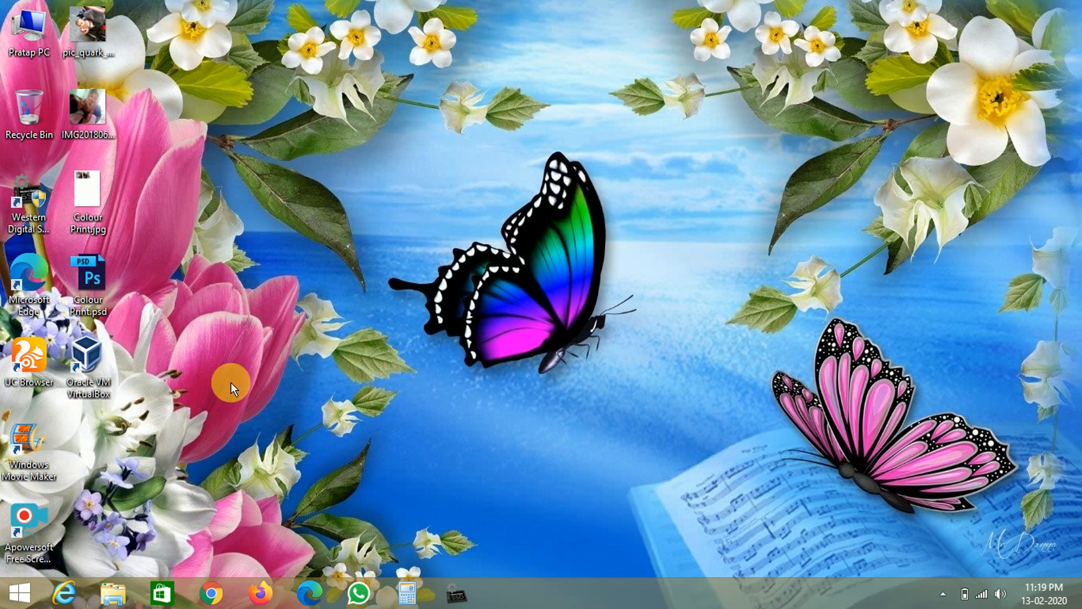
- Open Oracle VM VirtualBox from the desktop and start a new virtual machine named New System
{"action": "left_click", "coordinate": [99, 361]}
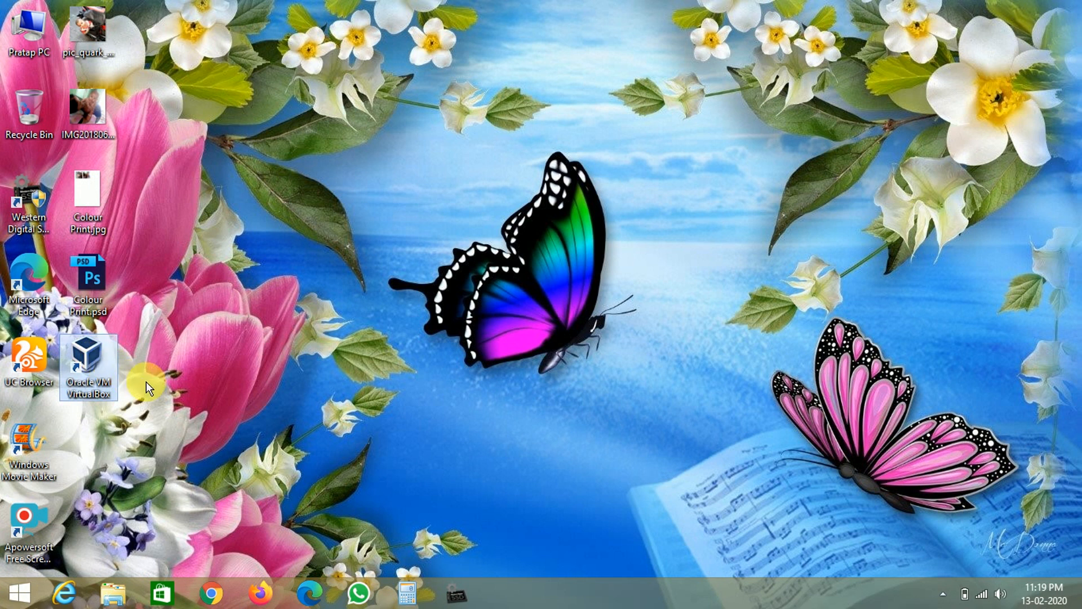
{"action": "key", "text": "Return"}
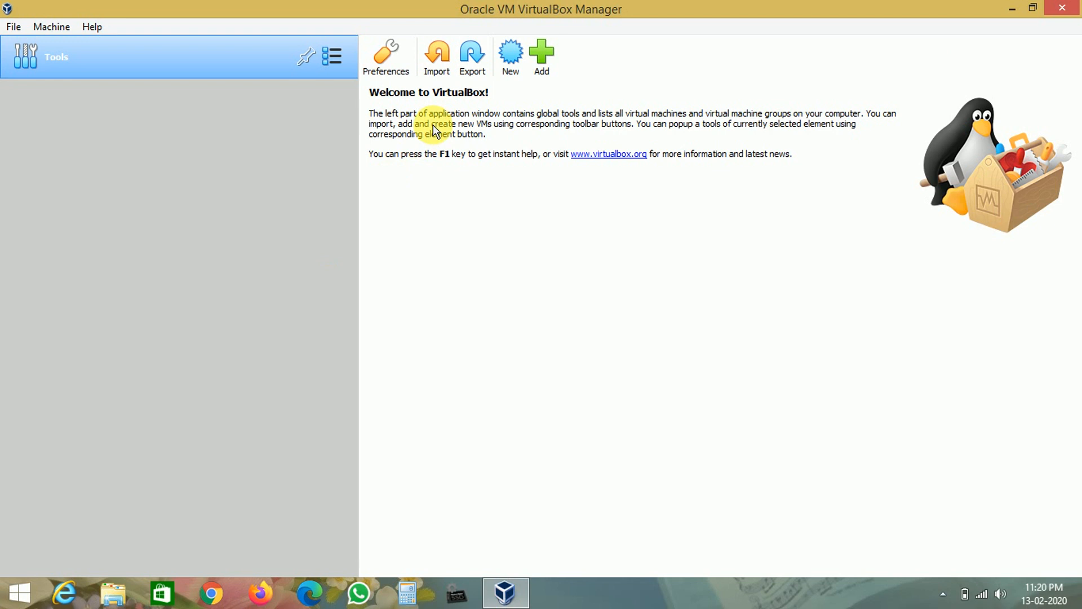
{"action": "left_click", "coordinate": [511, 54]}
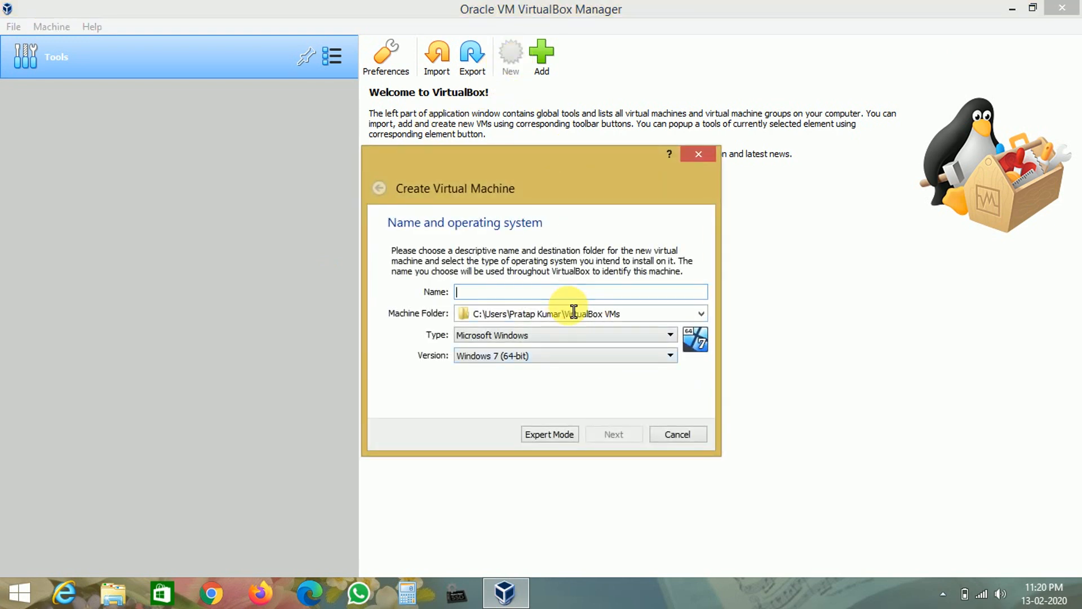
{"action": "type", "text": "New System"}
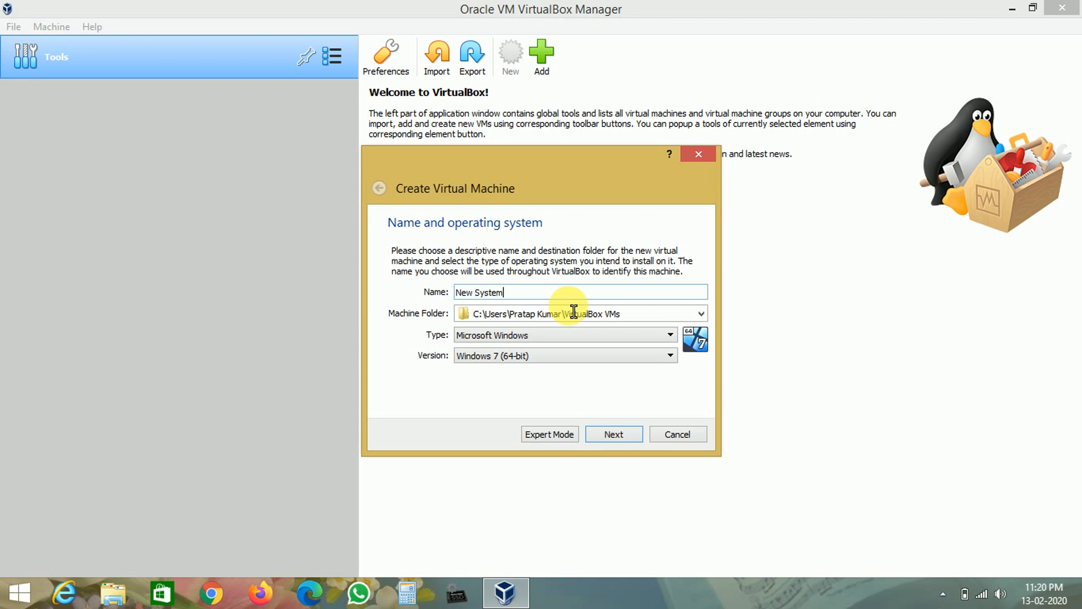
- Examine the Windows versions offered for the New System virtual machine, including the 64-bit ones
{"action": "left_click", "coordinate": [573, 356]}
{"action": "scroll", "coordinate": [649, 394], "scroll_direction": "up", "scroll_amount": 4}
{"action": "mouse_move", "coordinate": [671, 386]}
{"action": "left_mouse_down"}
{"action": "mouse_move", "coordinate": [670, 450]}
{"action": "mouse_move", "coordinate": [676, 382]}
{"action": "left_mouse_up"}
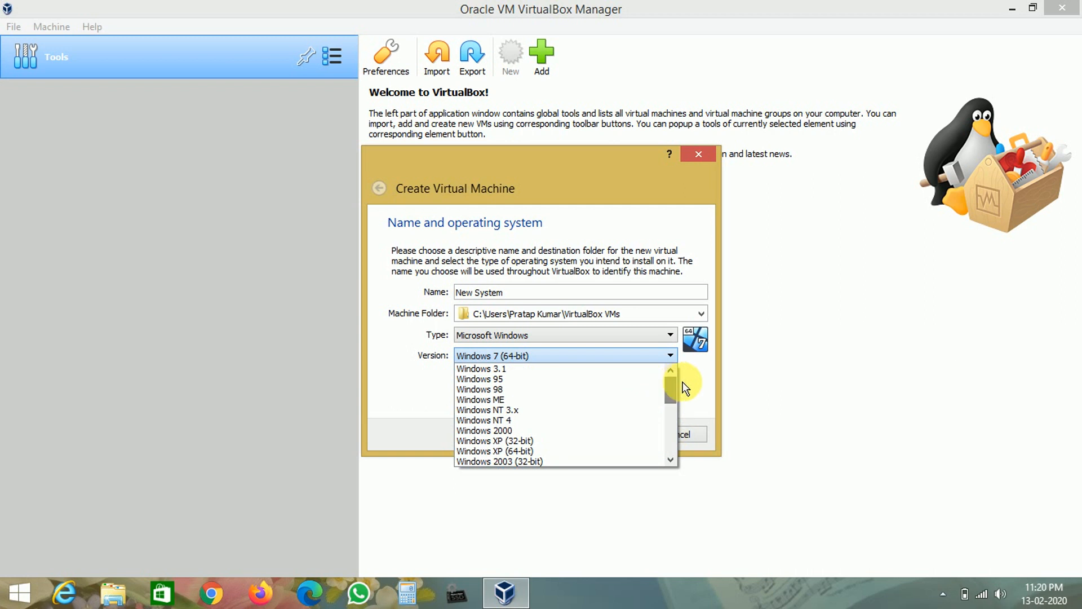
{"action": "left_click", "coordinate": [686, 380]}
- Set the New System machine's type to Linux and version to Red Hat (64-bit), and continue to the memory size
{"action": "left_click", "coordinate": [595, 338]}
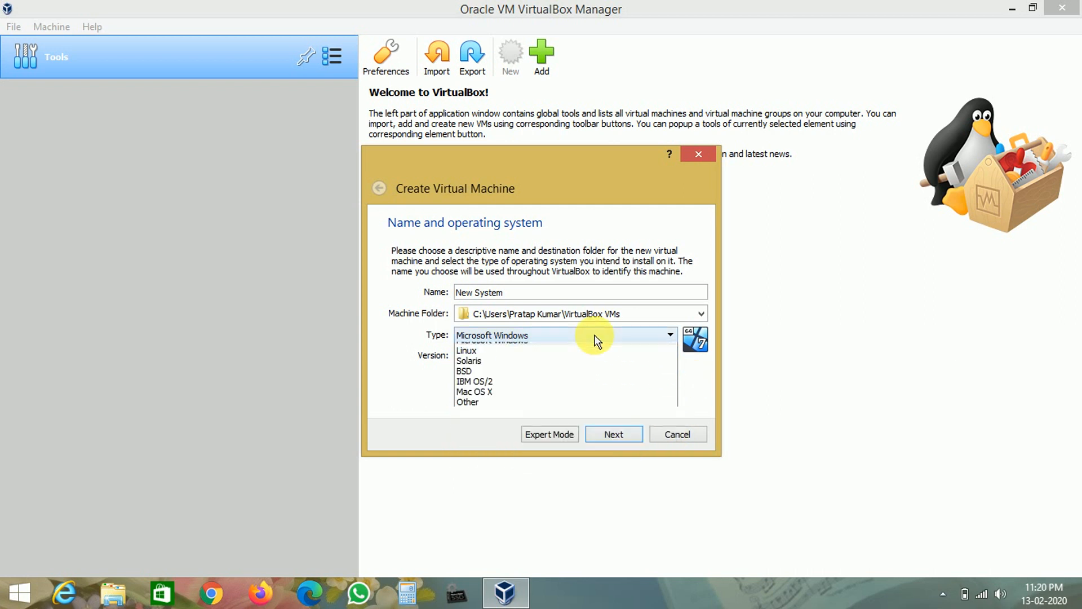
{"action": "left_click", "coordinate": [552, 359]}
{"action": "left_click", "coordinate": [567, 360]}
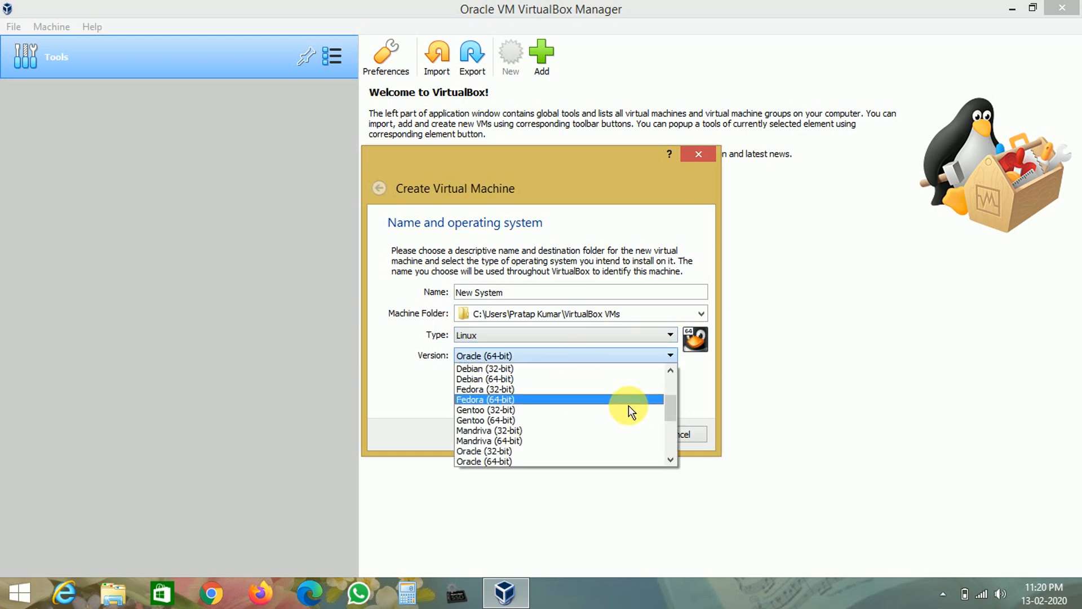
{"action": "left_click_drag", "start_coordinate": [669, 407], "coordinate": [674, 440]}
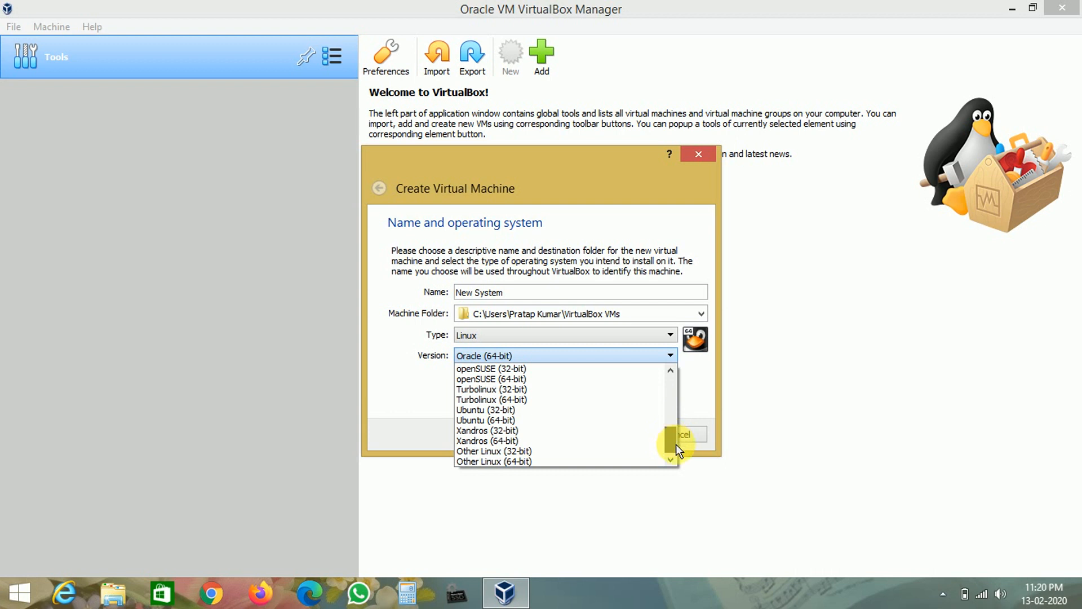
{"action": "left_click_drag", "start_coordinate": [675, 445], "coordinate": [674, 421]}
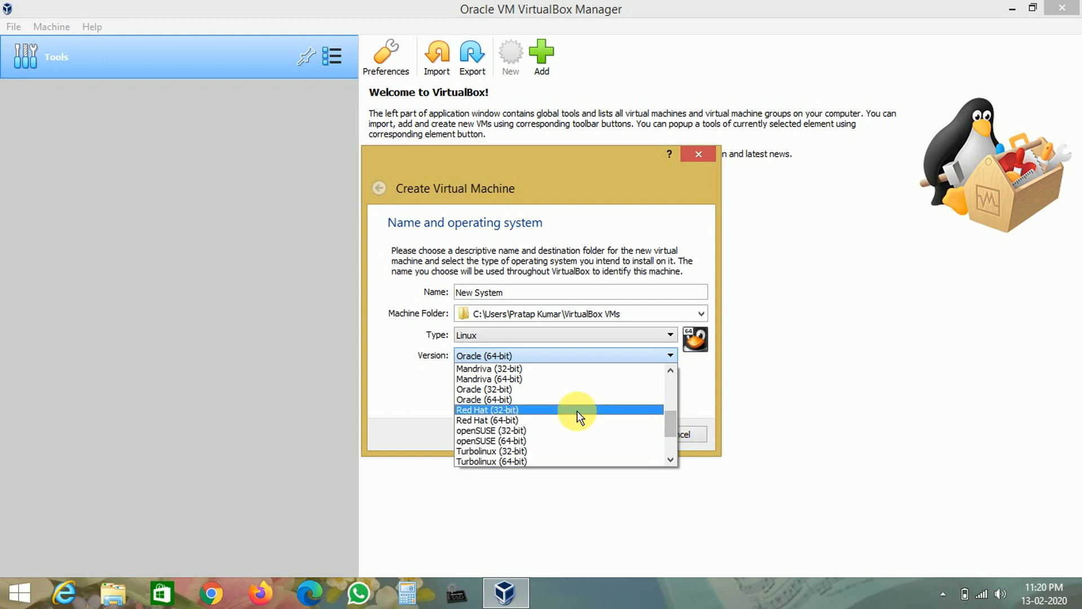
{"action": "left_click", "coordinate": [530, 420]}
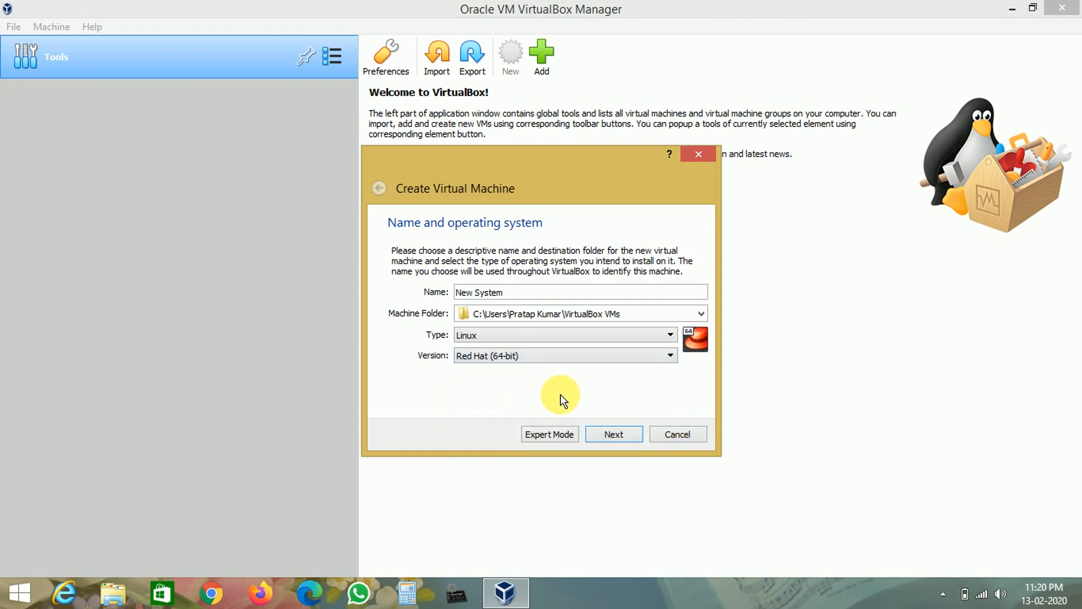
{"action": "left_click", "coordinate": [614, 434]}
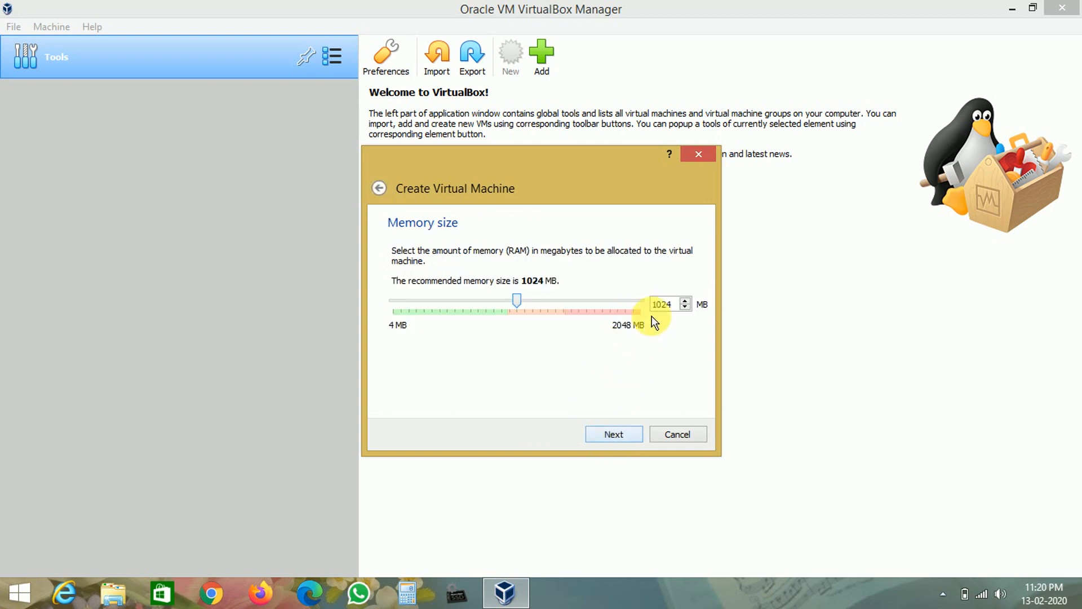
- Allocate 512 MB of memory to the virtual machine and continue to the hard disk options
{"action": "left_click", "coordinate": [684, 315]}
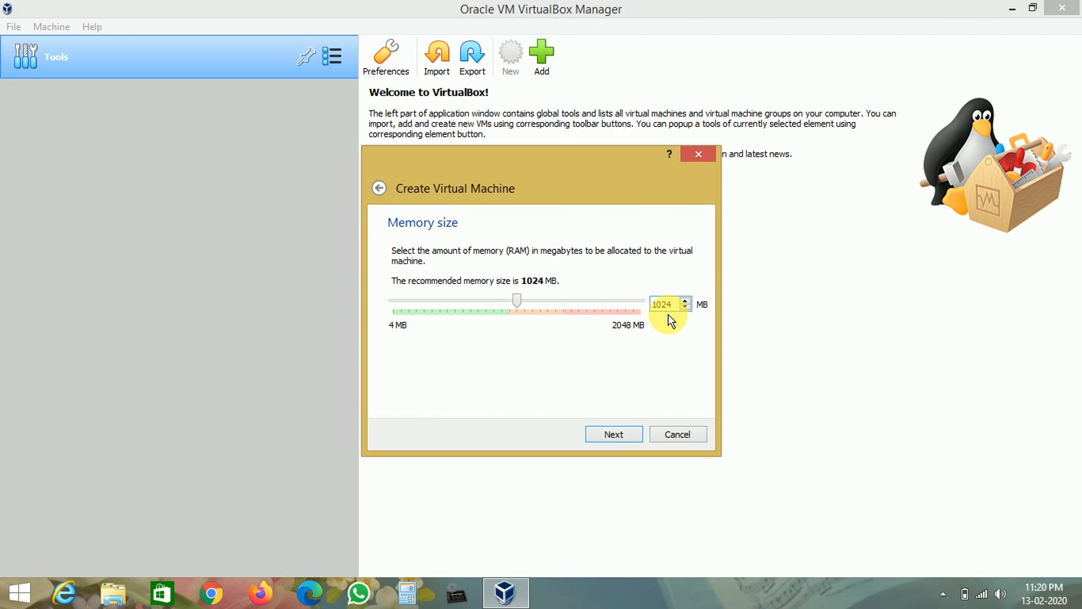
{"action": "key", "text": "BackSpace"}
{"action": "key", "text": "BackSpace"}
{"action": "key", "text": "BackSpace"}
{"action": "key", "text": "BackSpace"}
{"action": "type", "text": "512"}
{"action": "left_click", "coordinate": [626, 433]}
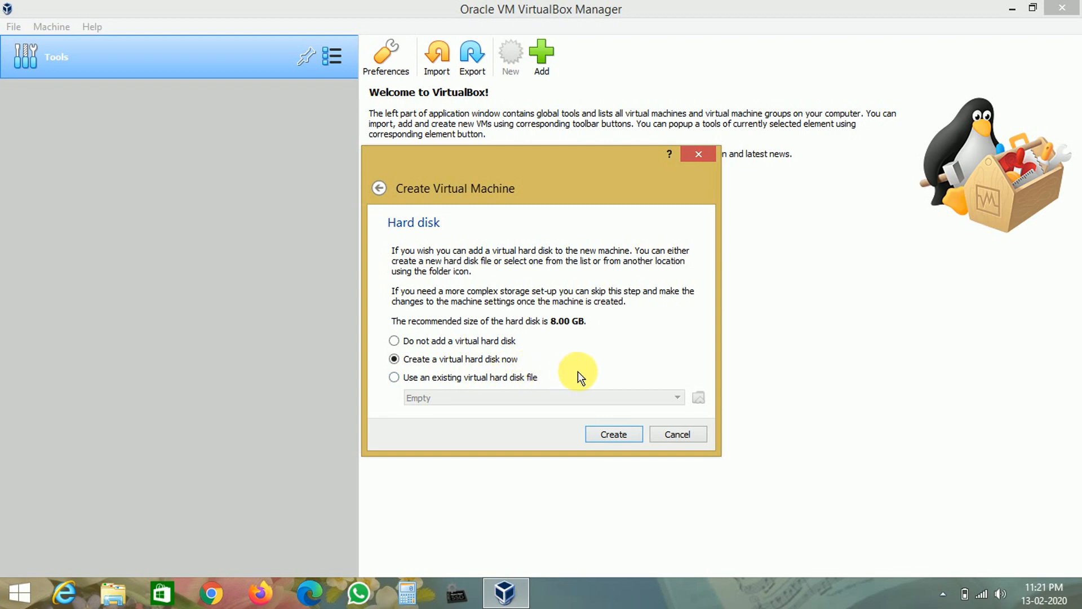
- Create a dynamically allocated VDI virtual hard disk of 10 GB for the New System machine
{"action": "left_click", "coordinate": [614, 434]}
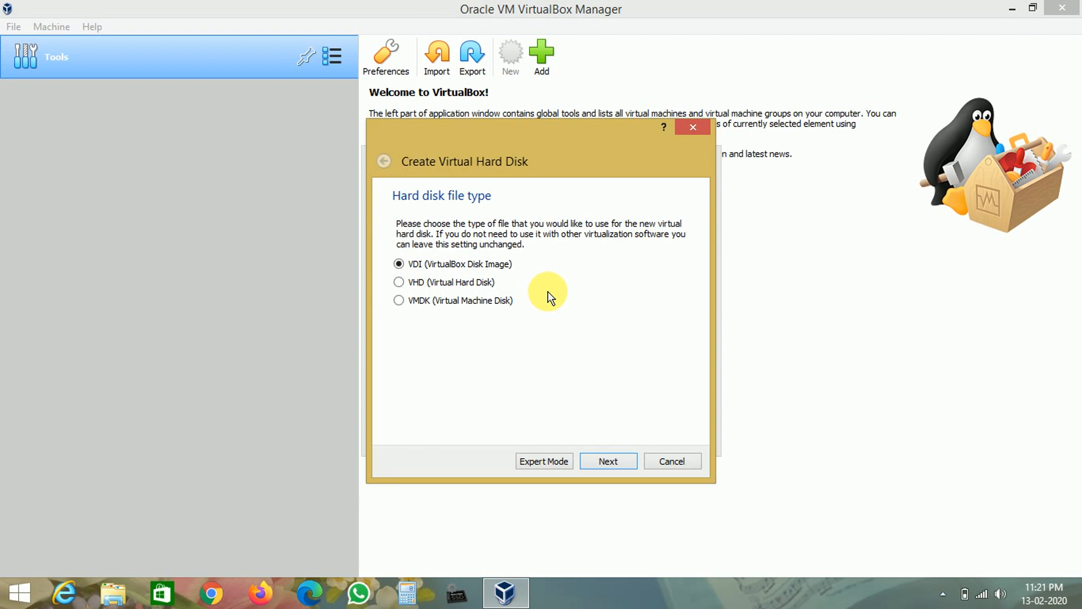
{"action": "left_click", "coordinate": [609, 461]}
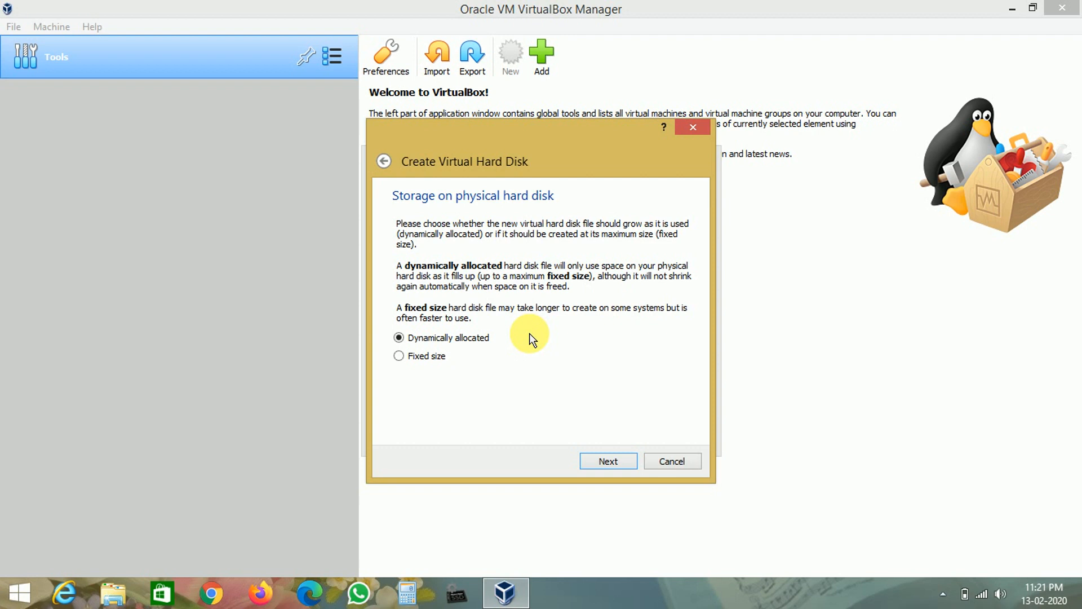
{"action": "left_click", "coordinate": [606, 463]}
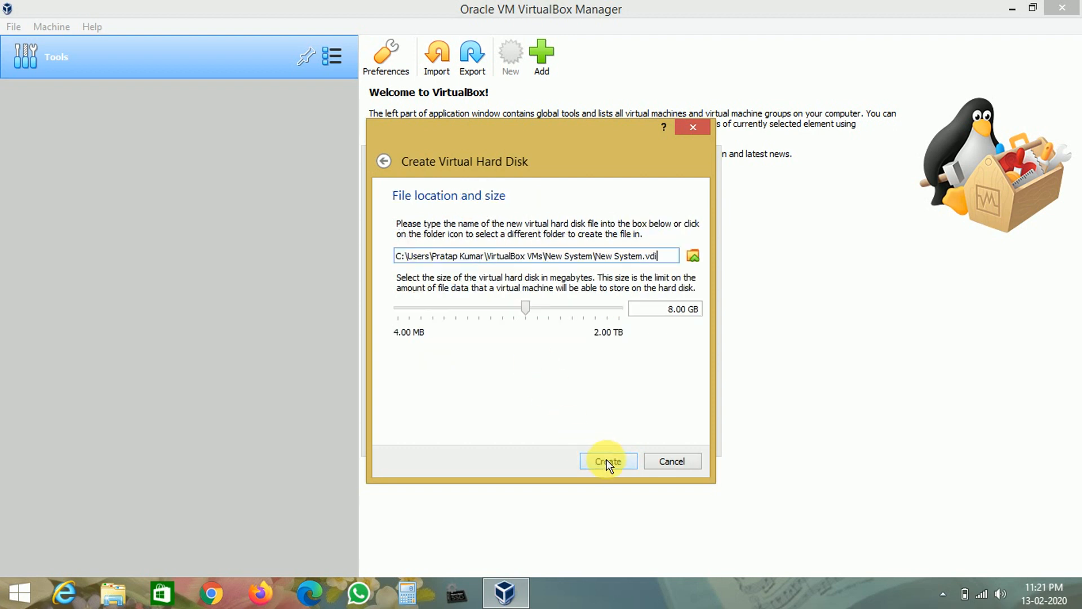
{"action": "left_click", "coordinate": [669, 309]}
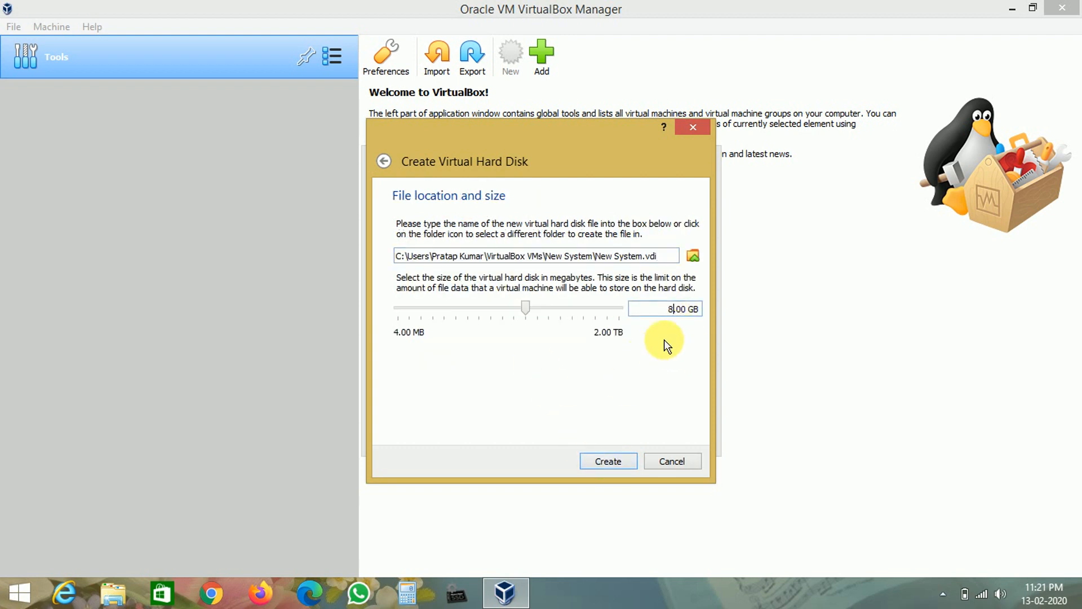
{"action": "key", "text": "BackSpace"}
{"action": "type", "text": "10"}
{"action": "left_click", "coordinate": [608, 461]}
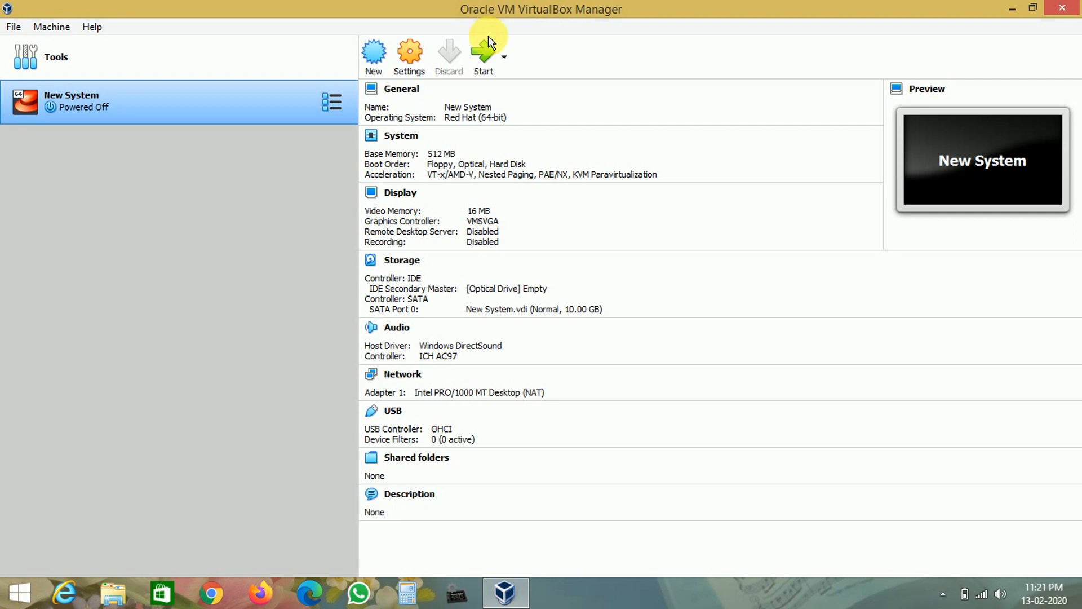
- Open the New System machine's storage settings and select the empty optical drive under the IDE controller
{"action": "left_click", "coordinate": [413, 62]}
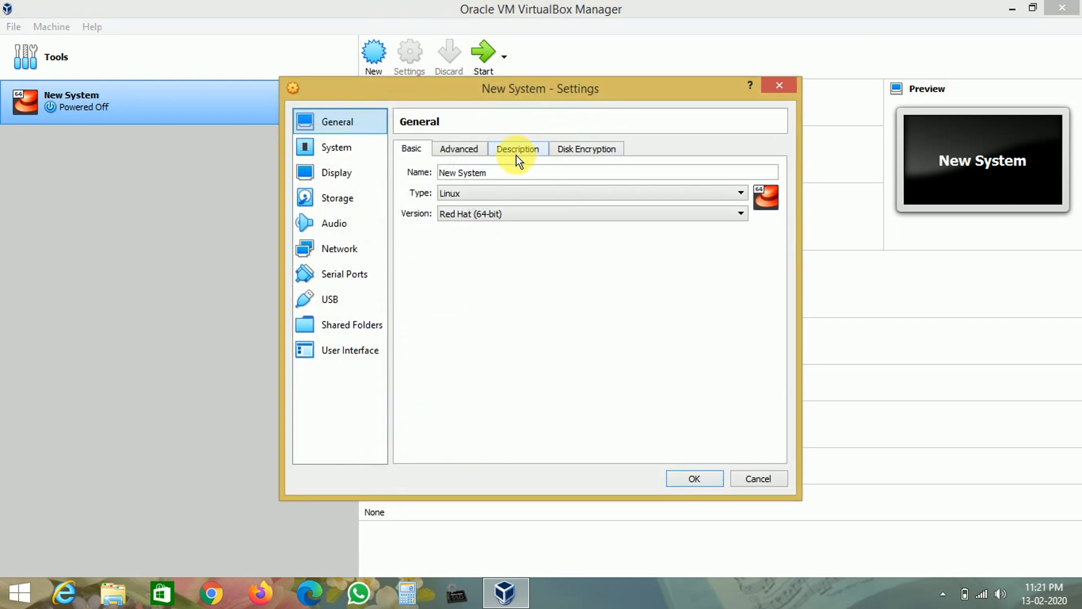
{"action": "left_click", "coordinate": [358, 197]}
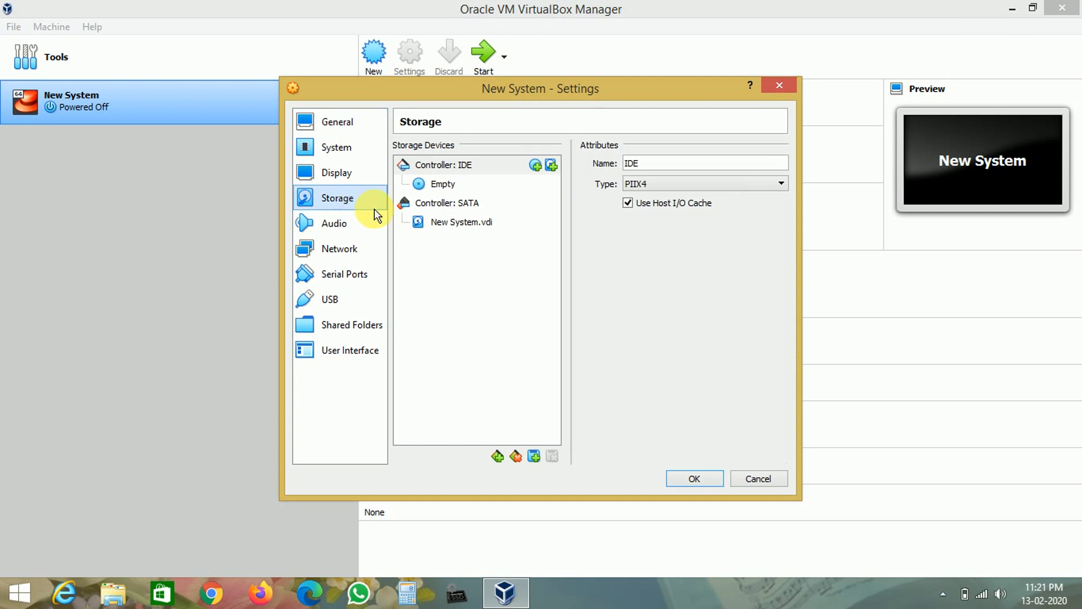
{"action": "left_click", "coordinate": [443, 186]}
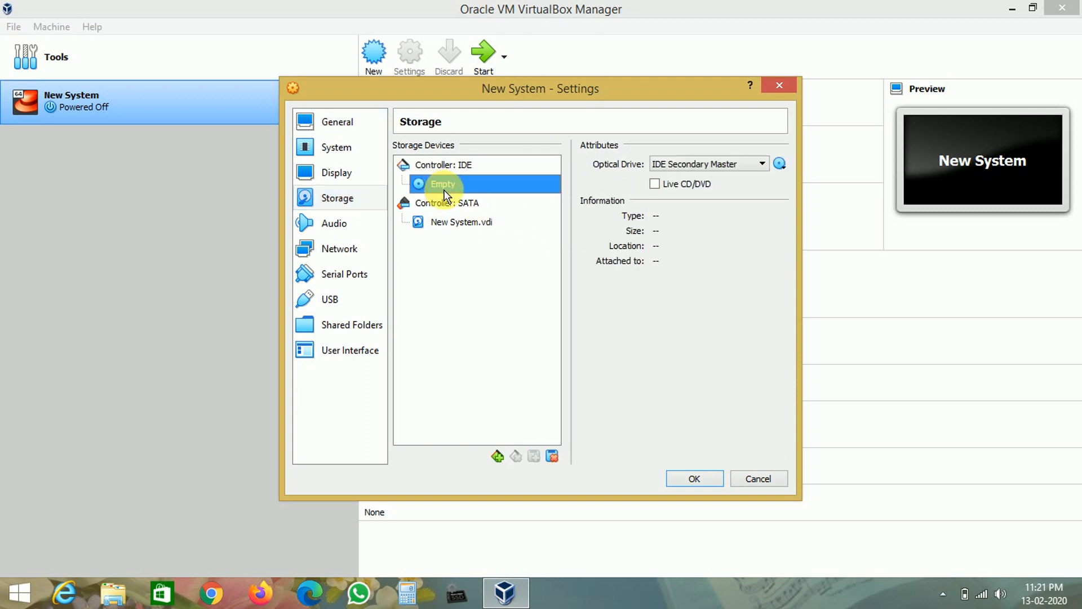
{"action": "left_click", "coordinate": [779, 164]}
{"action": "left_click", "coordinate": [840, 201]}
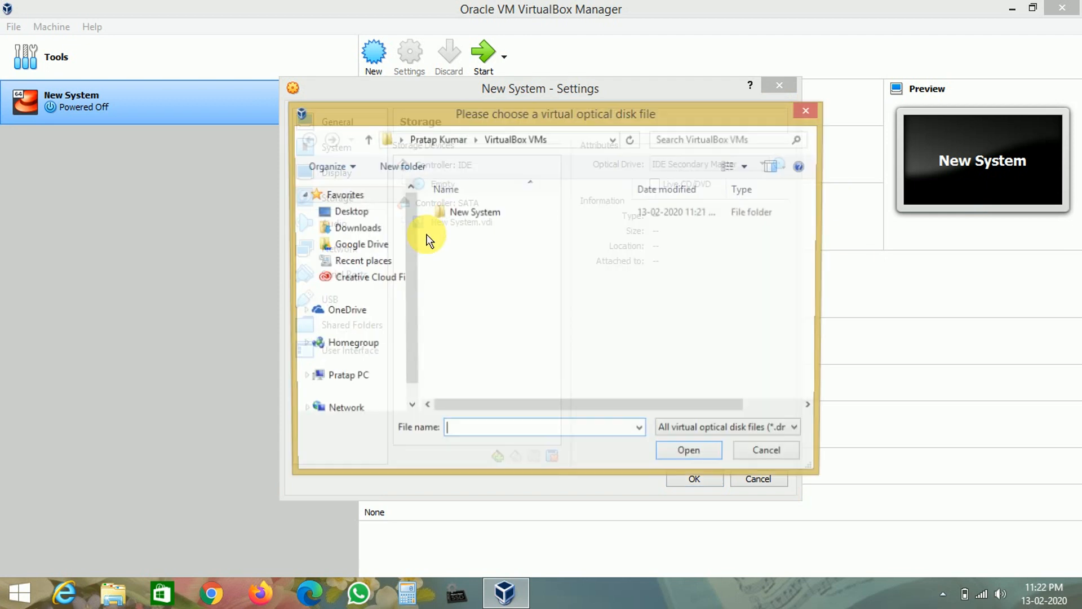
{"action": "left_click_drag", "start_coordinate": [415, 262], "coordinate": [411, 331]}
{"action": "left_click", "coordinate": [361, 369]}
{"action": "left_click_drag", "start_coordinate": [810, 236], "coordinate": [816, 341]}
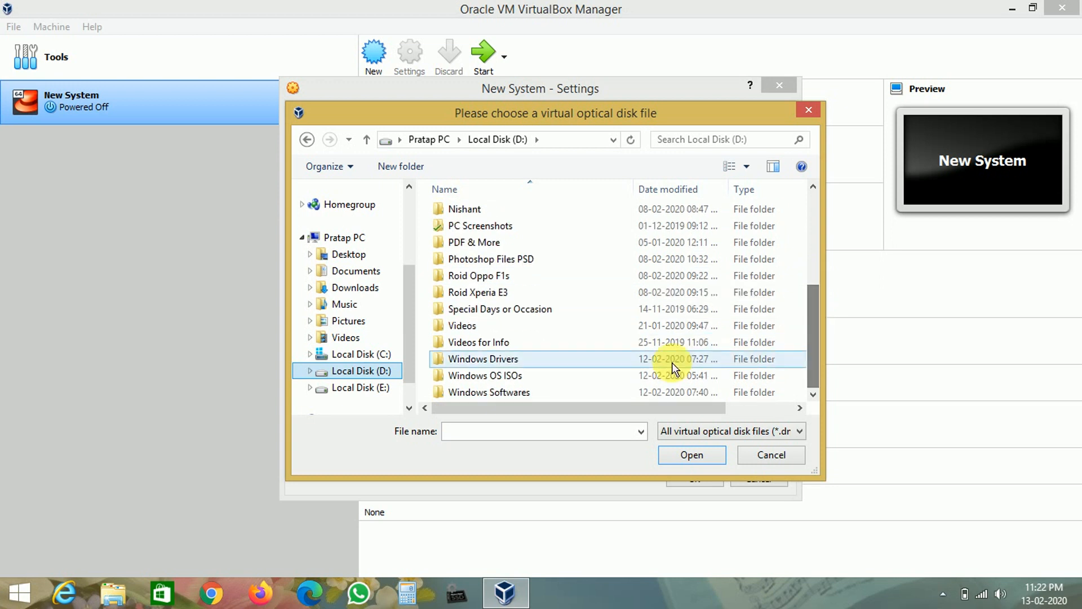
{"action": "double_click", "coordinate": [551, 374]}
{"action": "left_click_drag", "start_coordinate": [815, 267], "coordinate": [814, 225]}
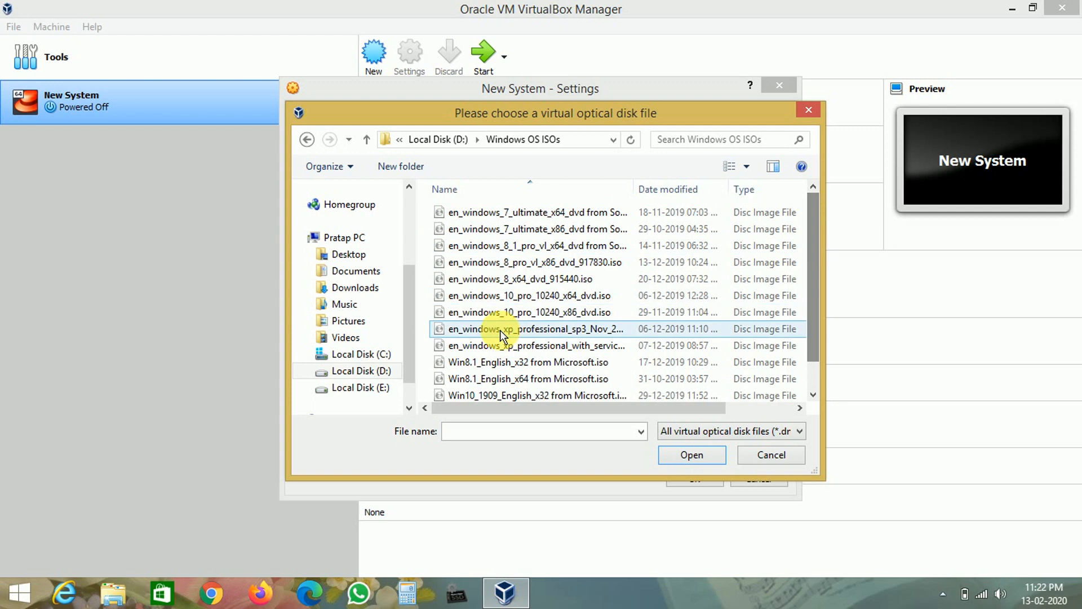
{"action": "left_click", "coordinate": [383, 370]}
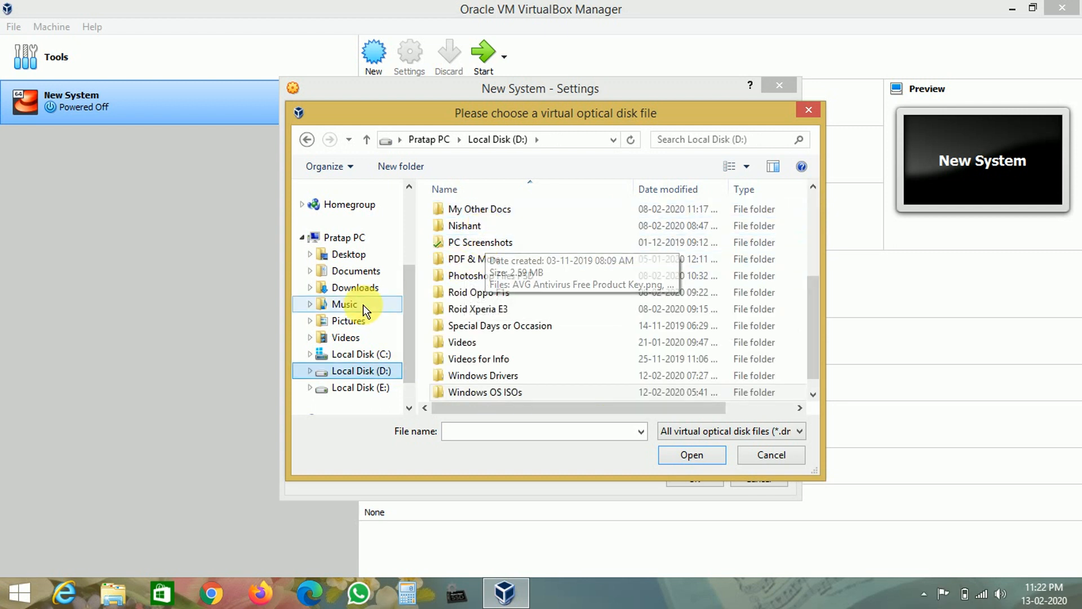
{"action": "left_click", "coordinate": [809, 113]}
- Attach CentOS 7 x86 & 64 Minimal 1511.iso from D:\AAAAA Working Platform to the optical drive and save the settings
{"action": "left_click", "coordinate": [780, 164]}
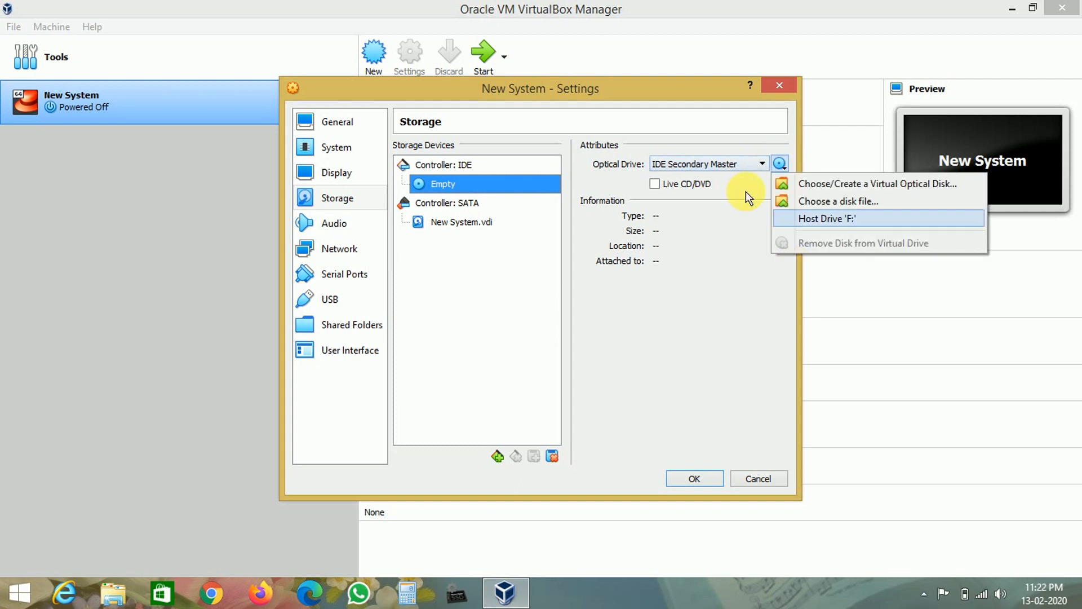
{"action": "left_click", "coordinate": [831, 201]}
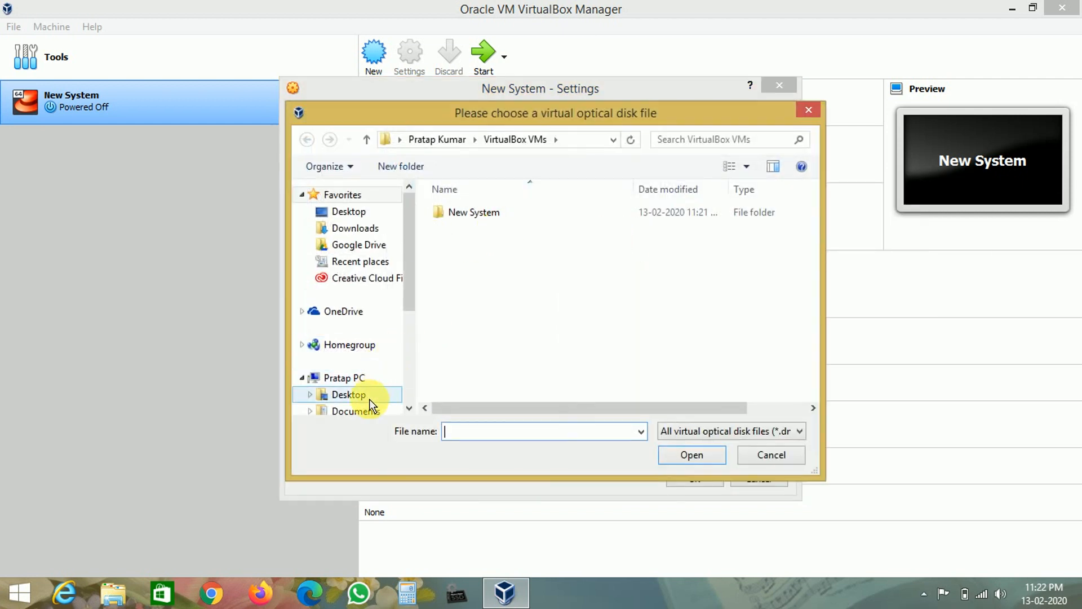
{"action": "left_click_drag", "start_coordinate": [411, 278], "coordinate": [386, 338]}
{"action": "left_click", "coordinate": [379, 405]}
{"action": "double_click", "coordinate": [483, 212]}
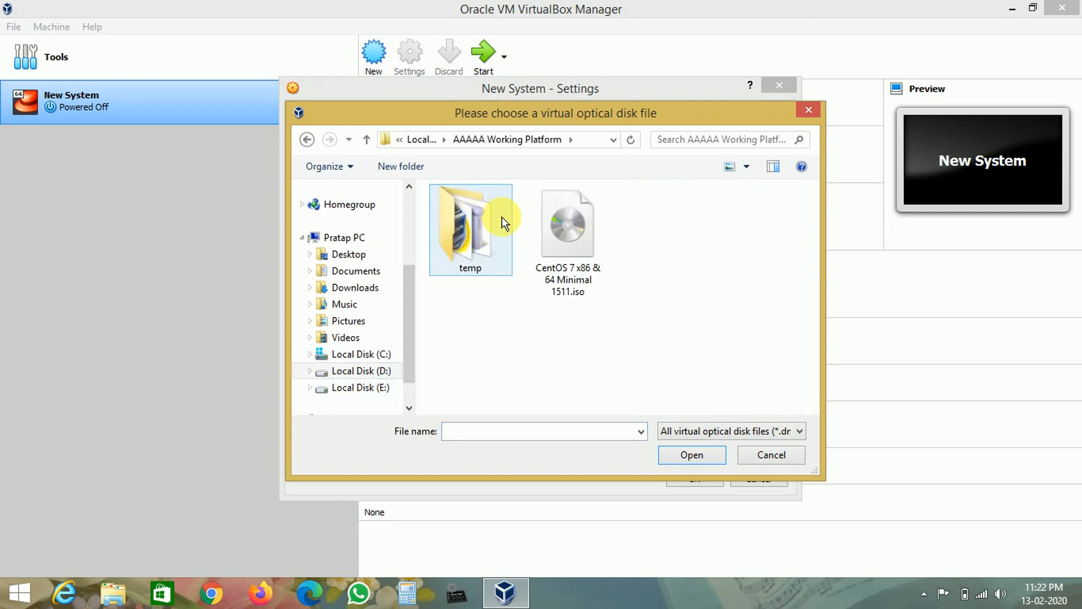
{"action": "left_click", "coordinate": [545, 248]}
{"action": "left_click", "coordinate": [695, 456]}
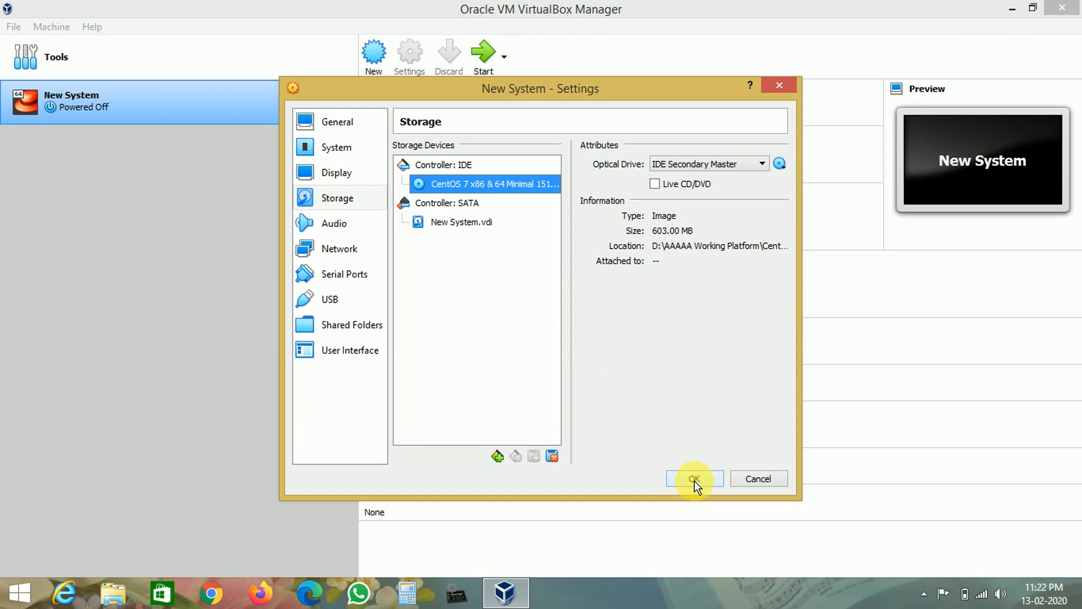
{"action": "left_click", "coordinate": [694, 479]}
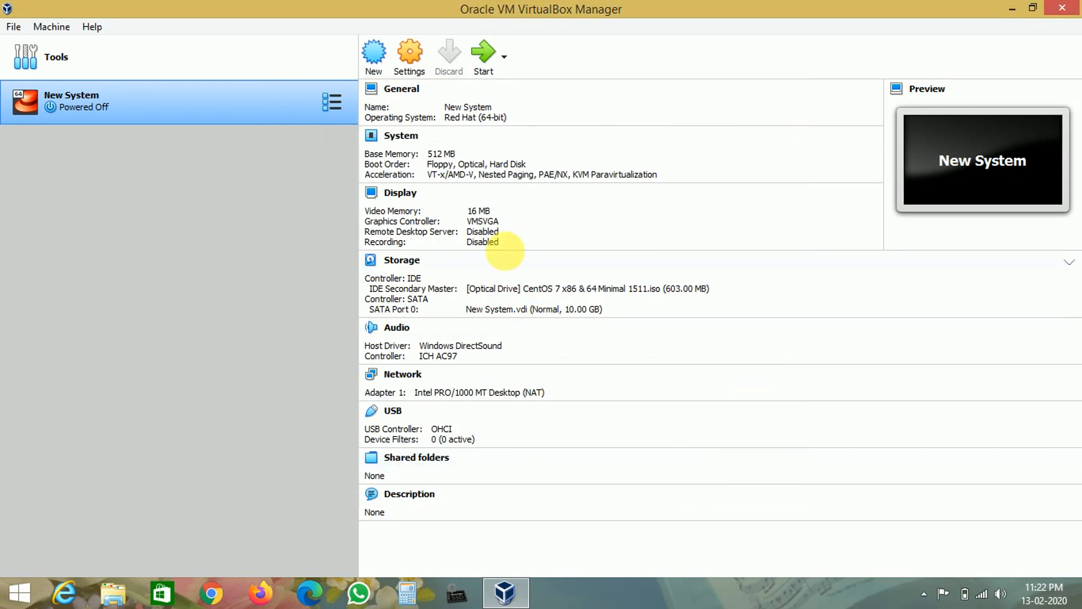
- Start the New System machine with CentOS 7 x86 & 64 Minimal 1511.iso as start-up disk and dismiss the keyboard capture notice
{"action": "left_click", "coordinate": [484, 64]}
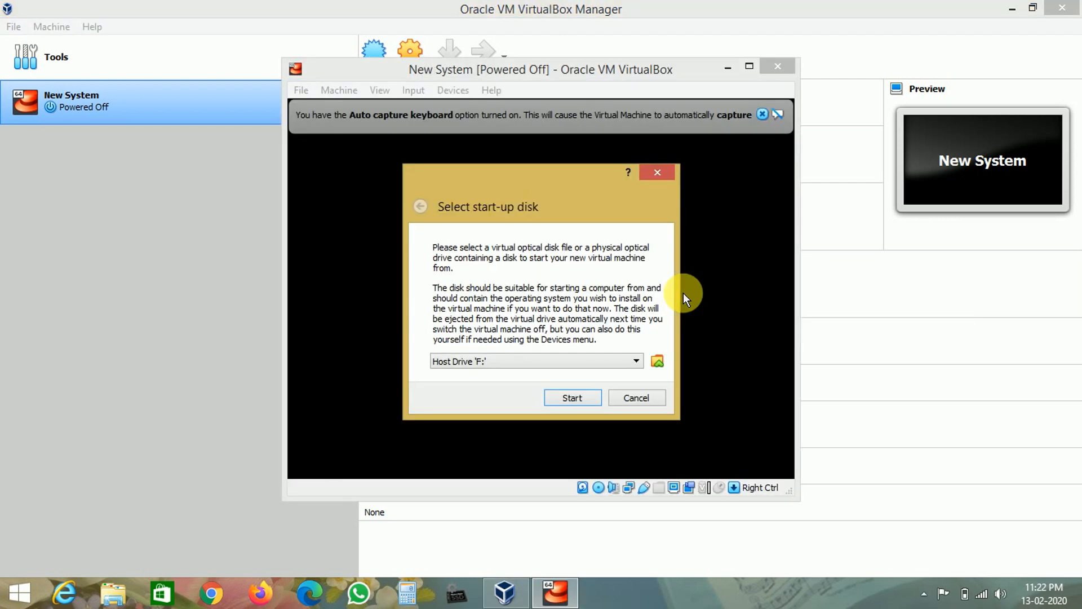
{"action": "left_click", "coordinate": [583, 358]}
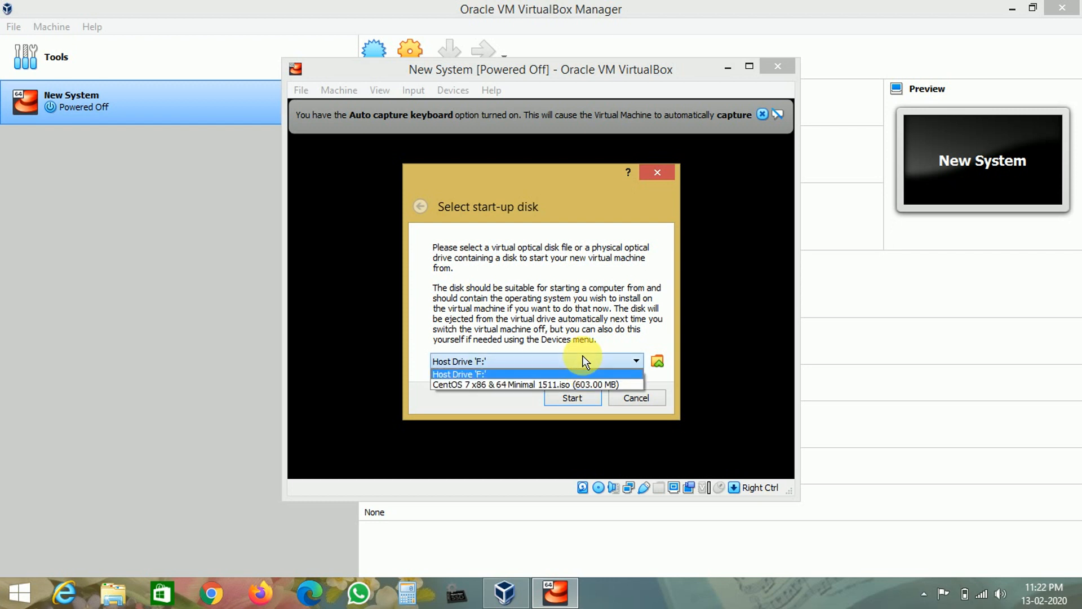
{"action": "left_click", "coordinate": [567, 384]}
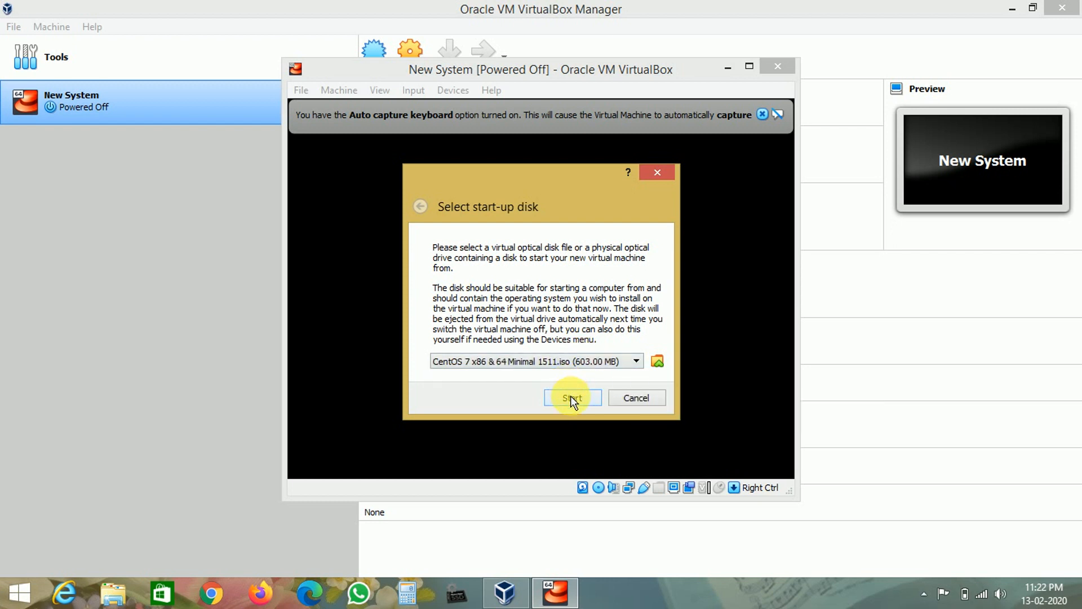
{"action": "left_click", "coordinate": [570, 396]}
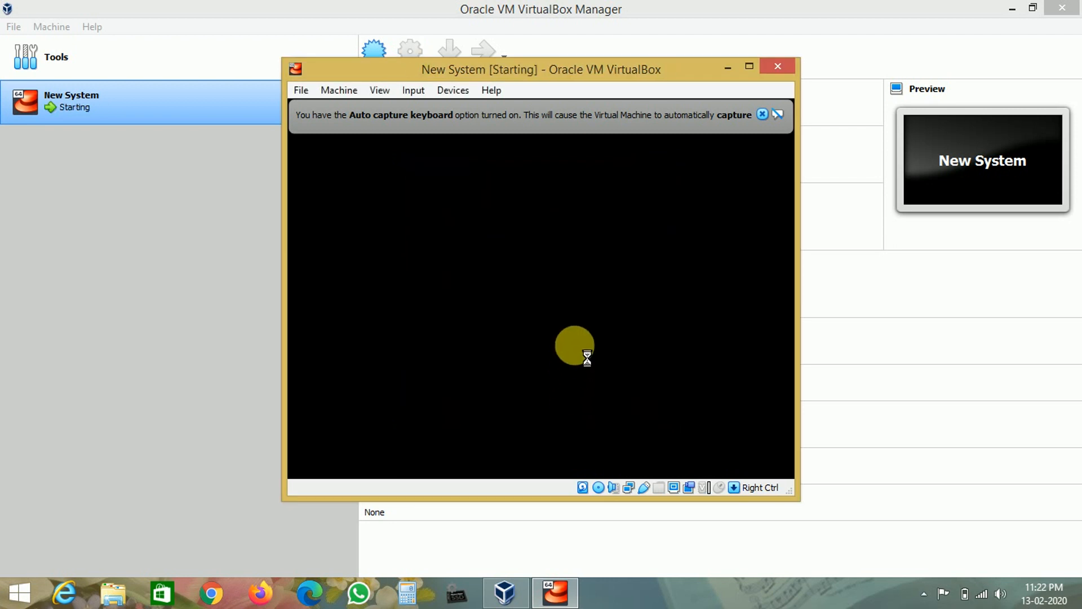
{"action": "left_click", "coordinate": [762, 114]}
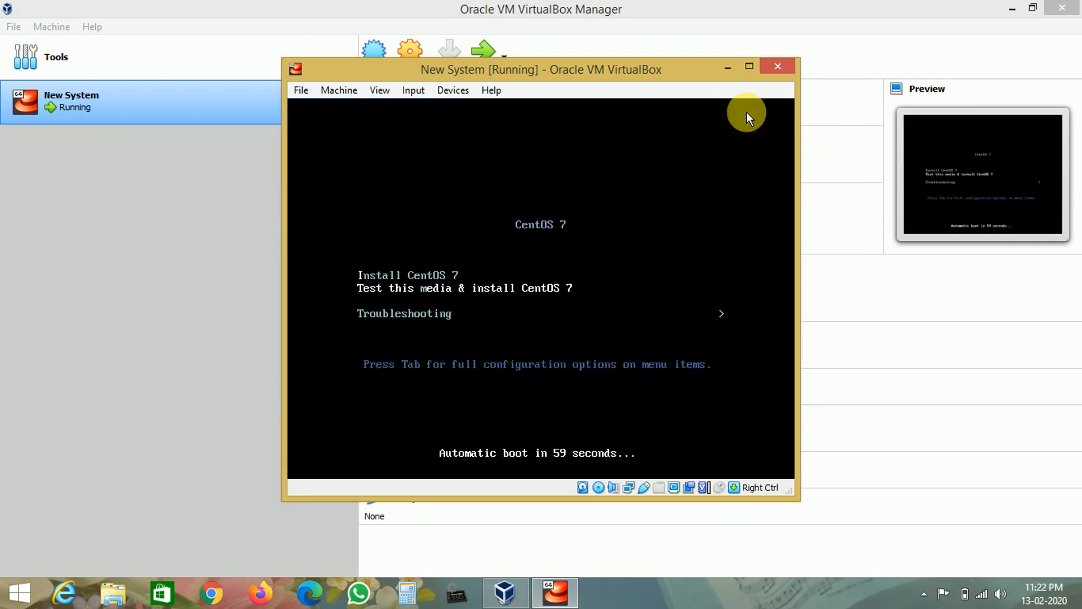
- Boot the Install CentOS 7 option from the CentOS 7 boot menu
{"action": "key", "text": "Up"}
{"action": "key", "text": "Down"}
{"action": "key", "text": "Up"}
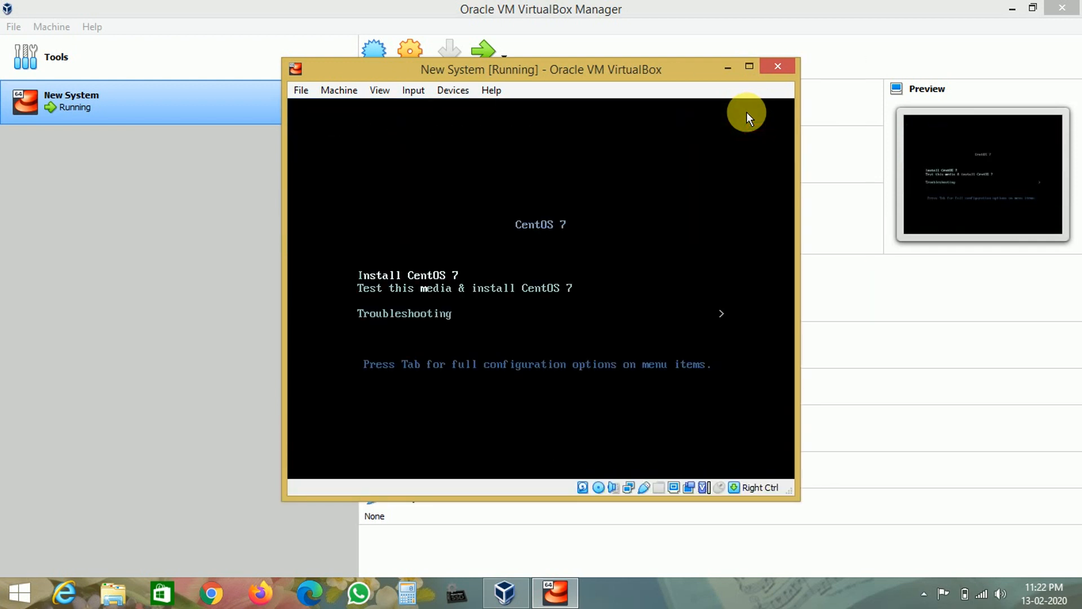
{"action": "key", "text": "Return"}
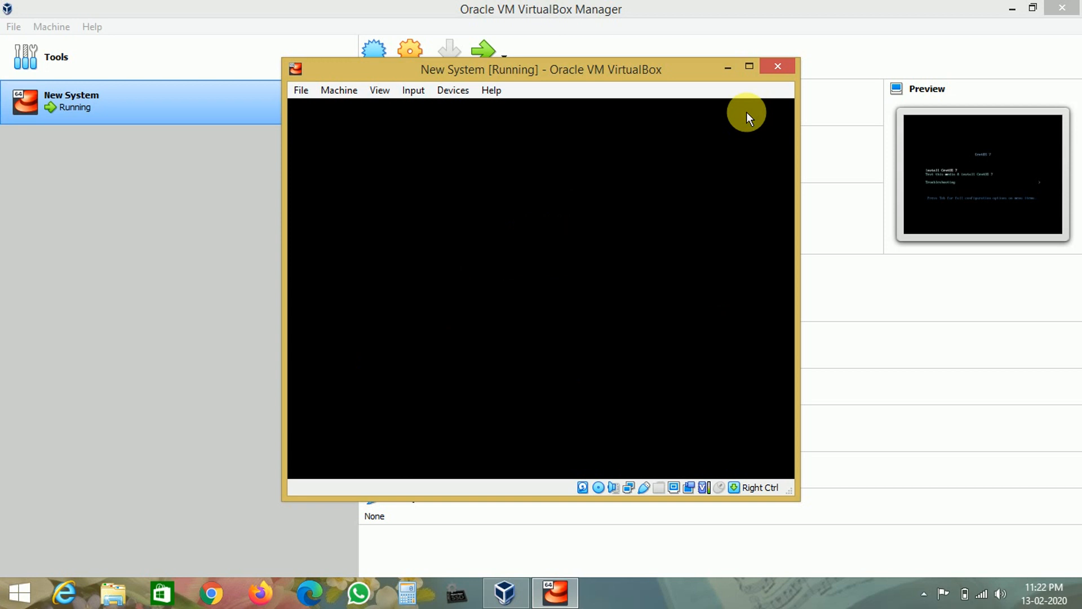